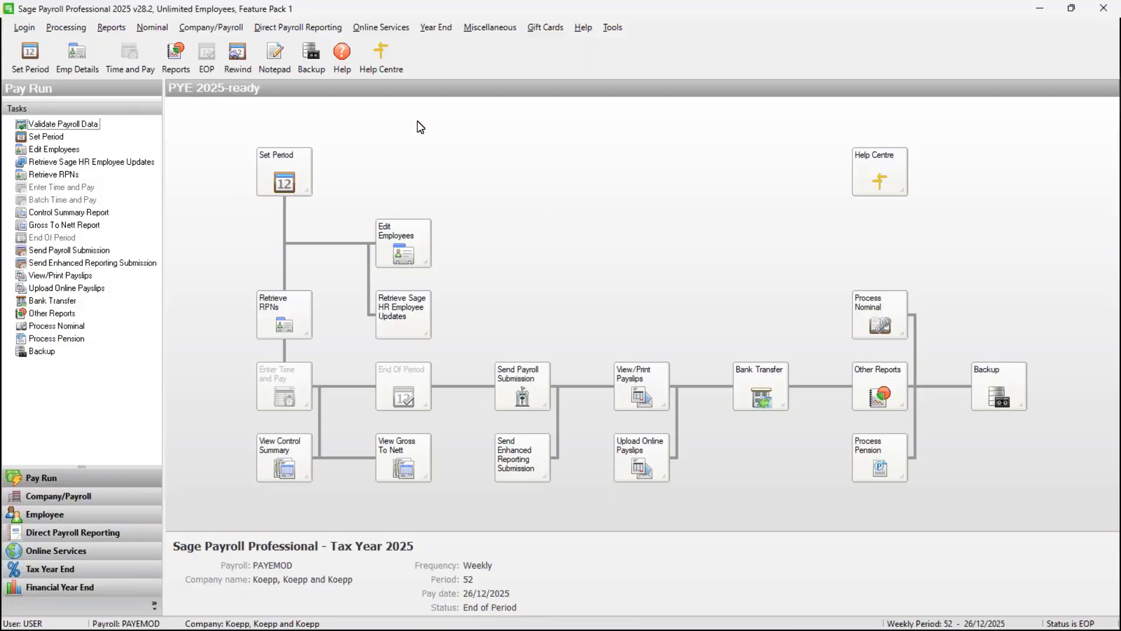
- Set up the 2026 tax year by creating the 2026 payroll data from the PAYEMOD payroll
{"action": "left_click", "coordinate": [445, 30]}
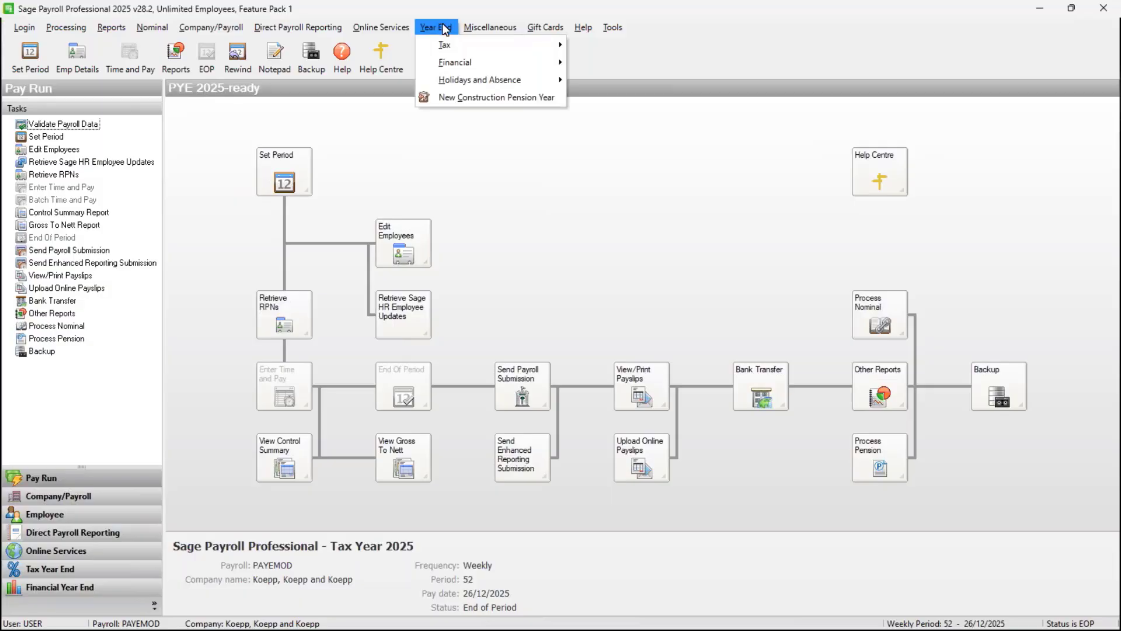
{"action": "mouse_move", "coordinate": [503, 44]}
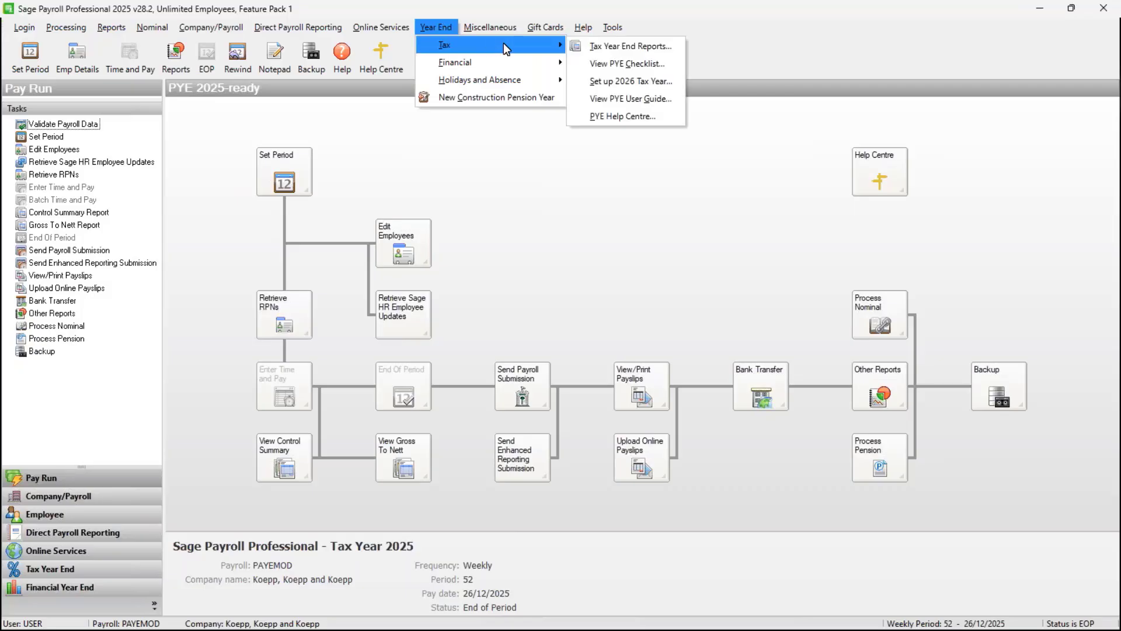
{"action": "left_click", "coordinate": [599, 82]}
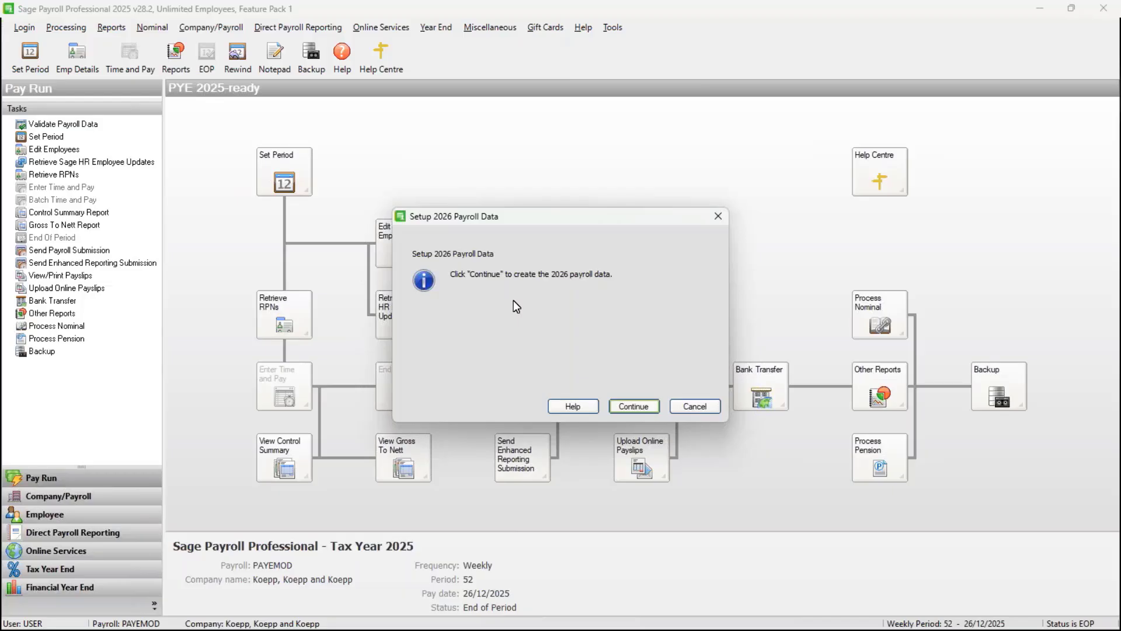
{"action": "left_click", "coordinate": [630, 408]}
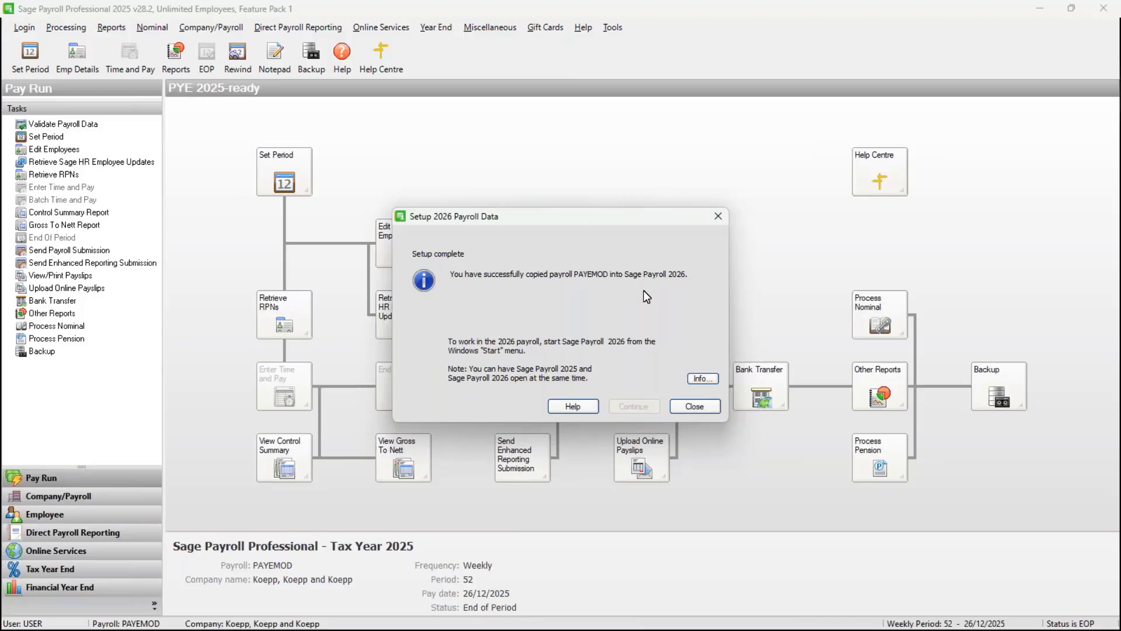
{"action": "left_click", "coordinate": [697, 409]}
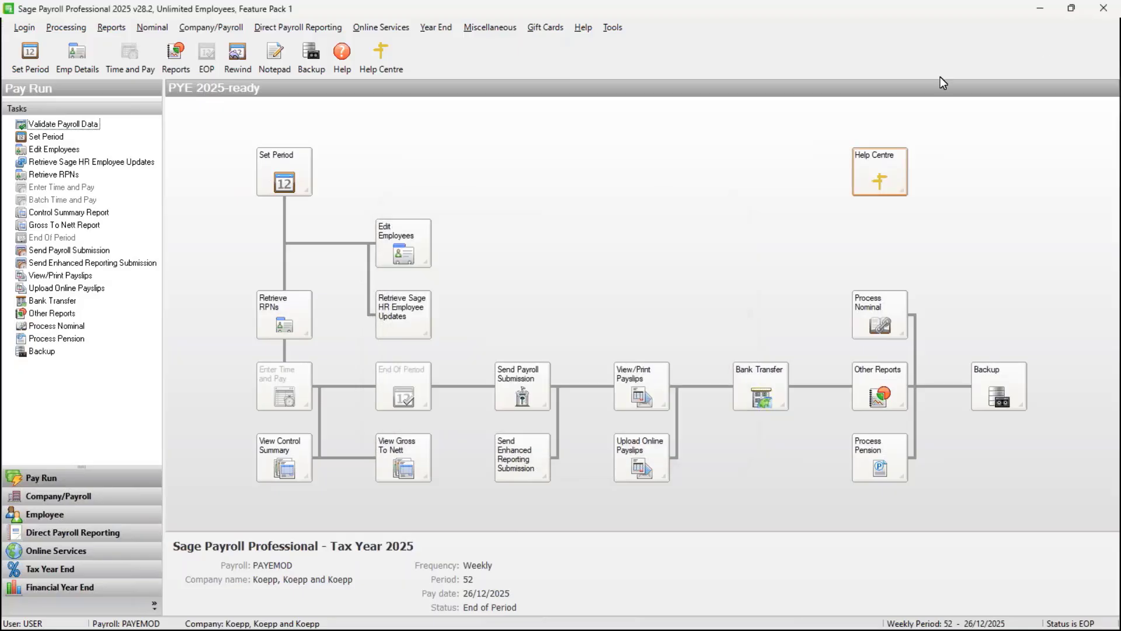
- Minimise the 2025 payroll program and launch Sage 50 Payroll 2026 from the desktop
{"action": "left_click", "coordinate": [1046, 8]}
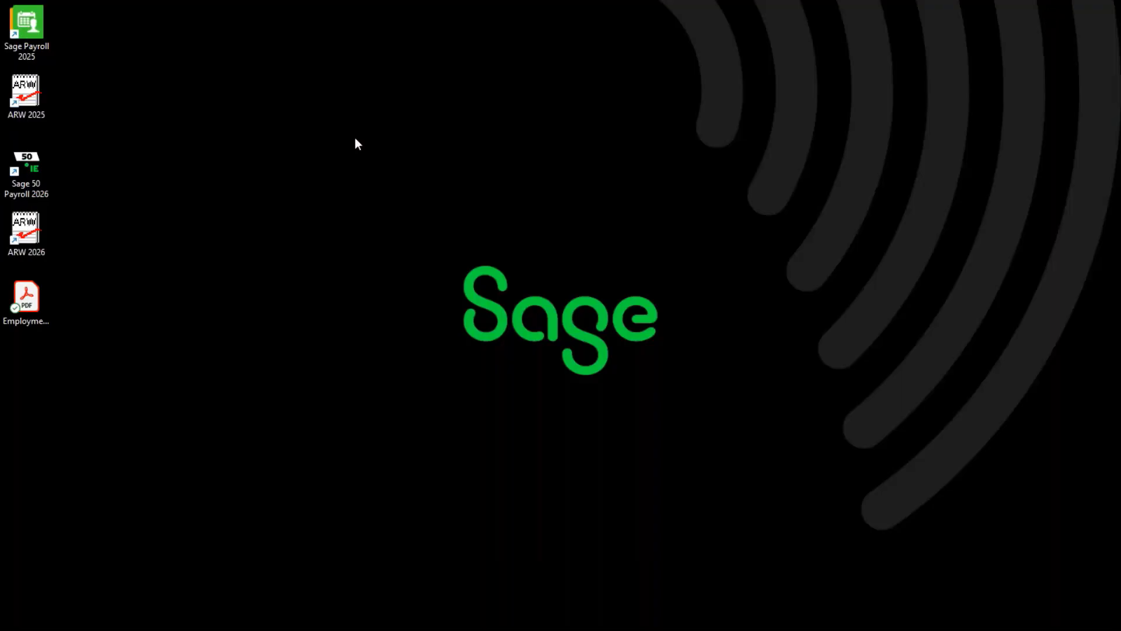
{"action": "left_click", "coordinate": [30, 169]}
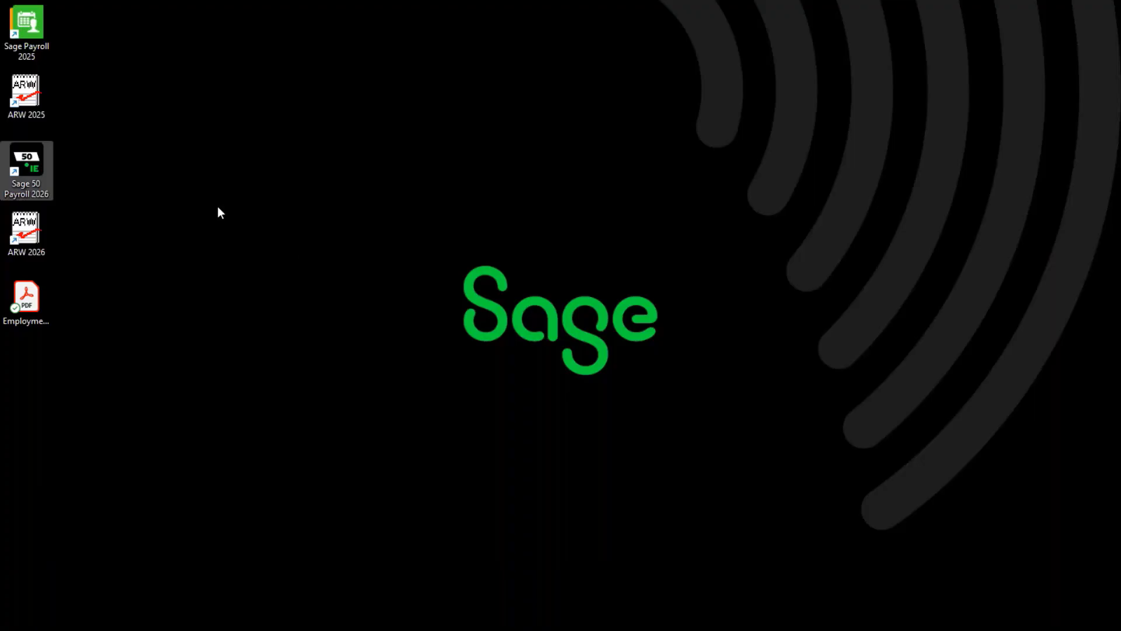
{"action": "double_click", "coordinate": [30, 165]}
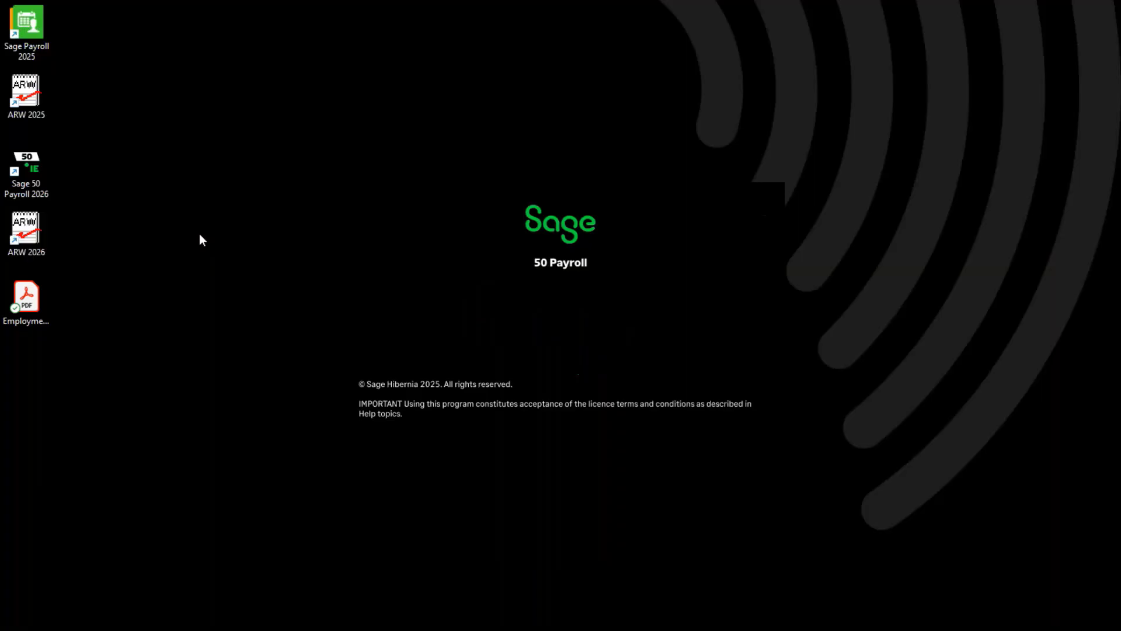
- Log in as USER to the PAYEMOD payroll with the user and payroll passwords, and dismiss the Payroll Advice Centre message
{"action": "type", "text": "USER"}
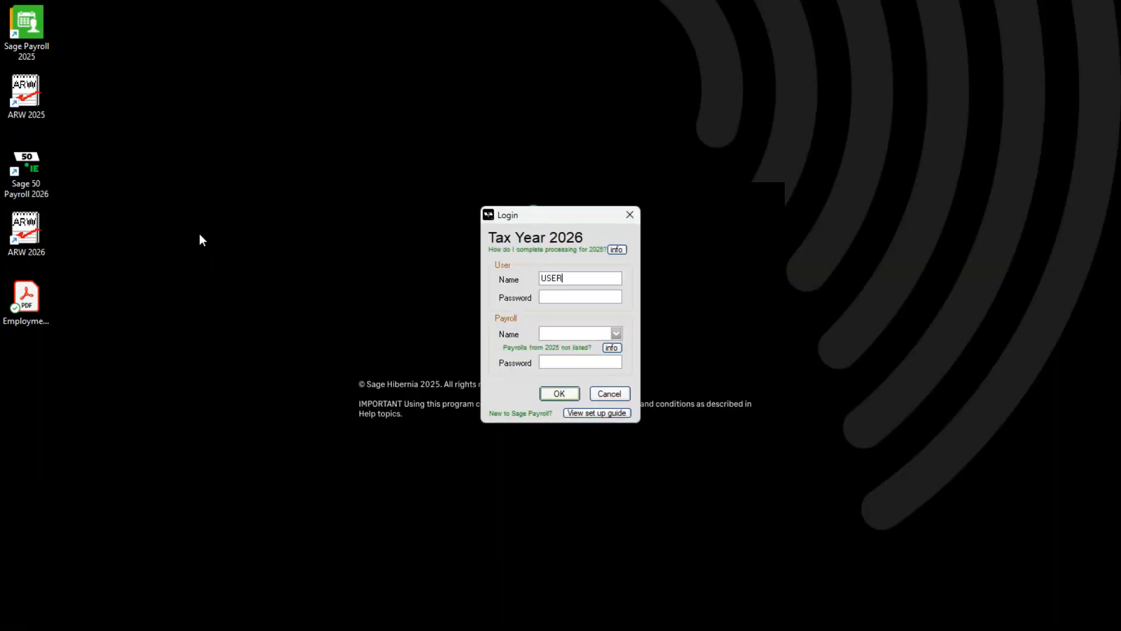
{"action": "key", "text": "Tab"}
{"action": "type", "text": "*********"}
{"action": "left_click", "coordinate": [616, 334]}
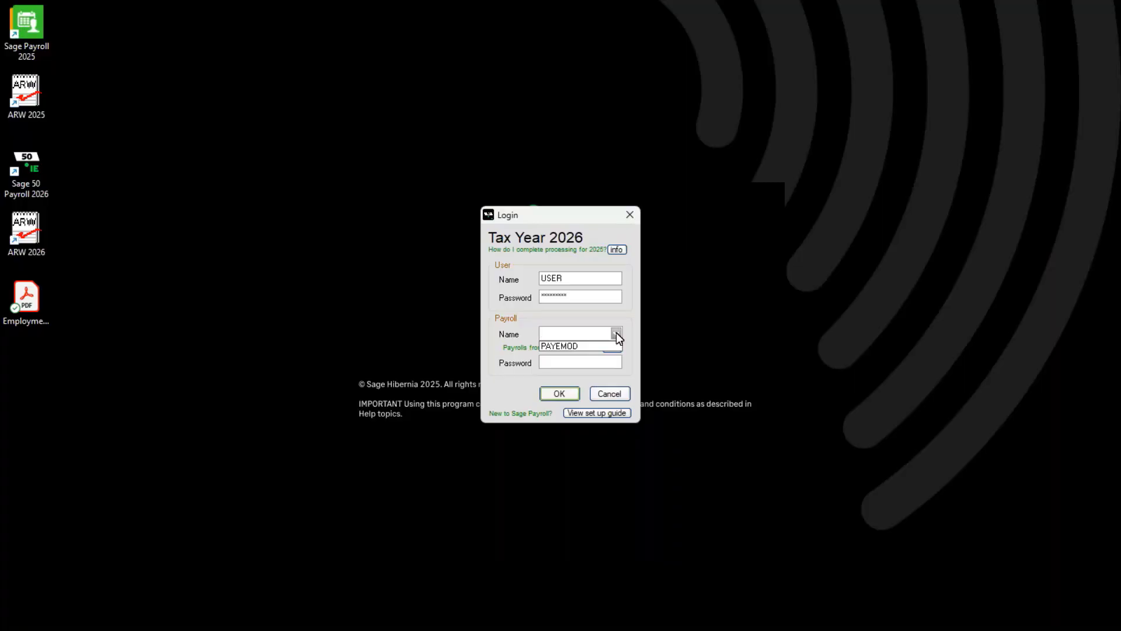
{"action": "left_click", "coordinate": [588, 346]}
{"action": "left_click", "coordinate": [563, 360]}
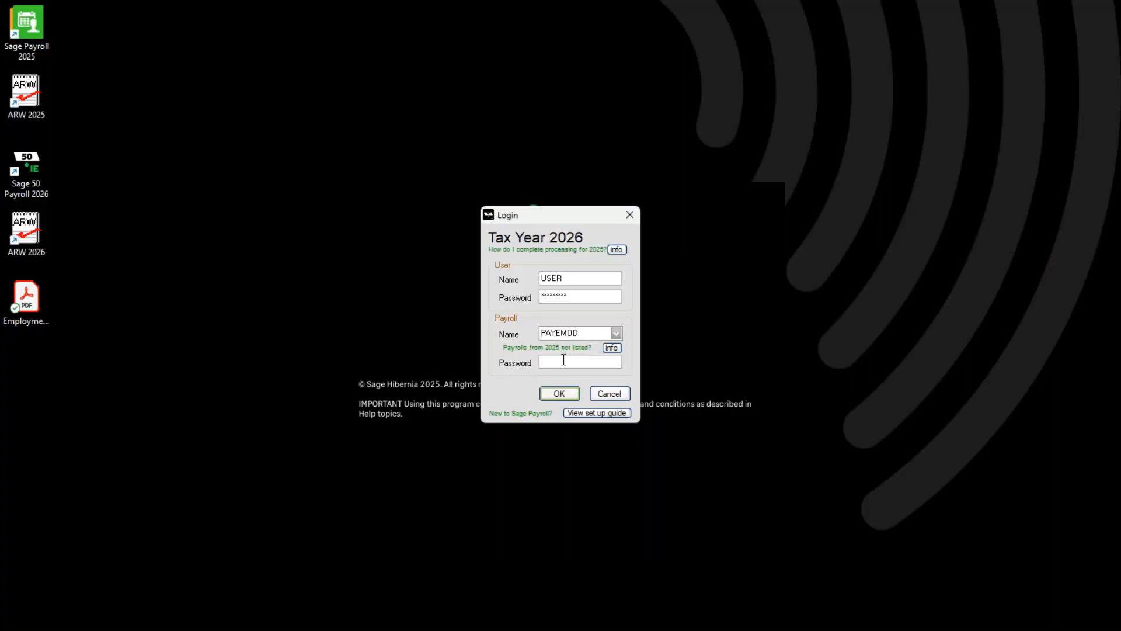
{"action": "type", "text": "********"}
{"action": "left_click", "coordinate": [559, 393]}
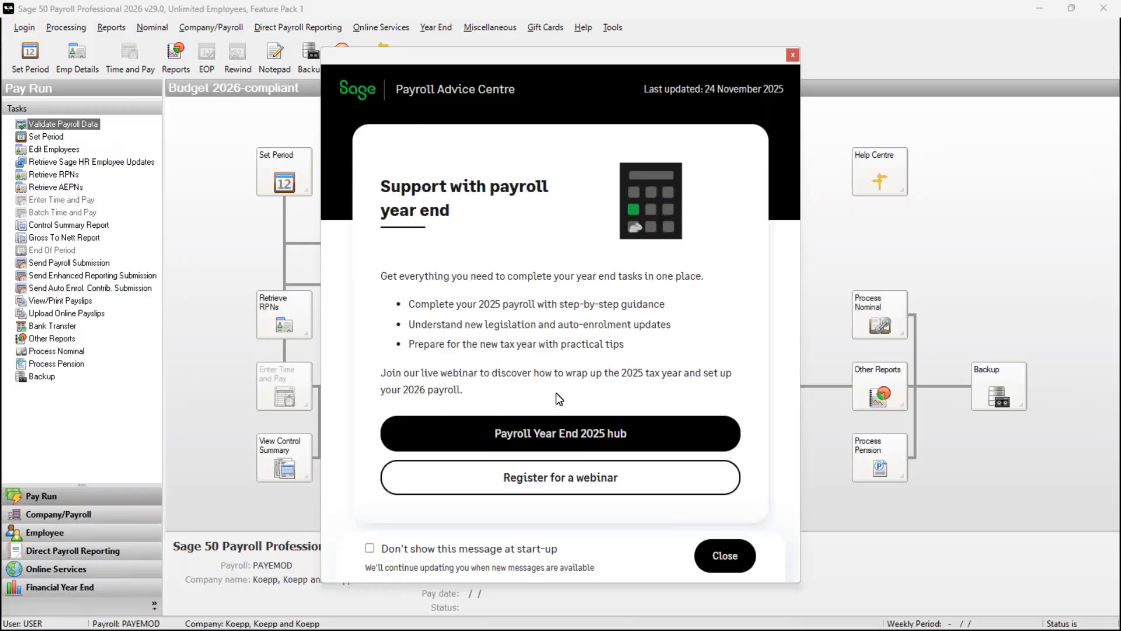
{"action": "left_click", "coordinate": [726, 555]}
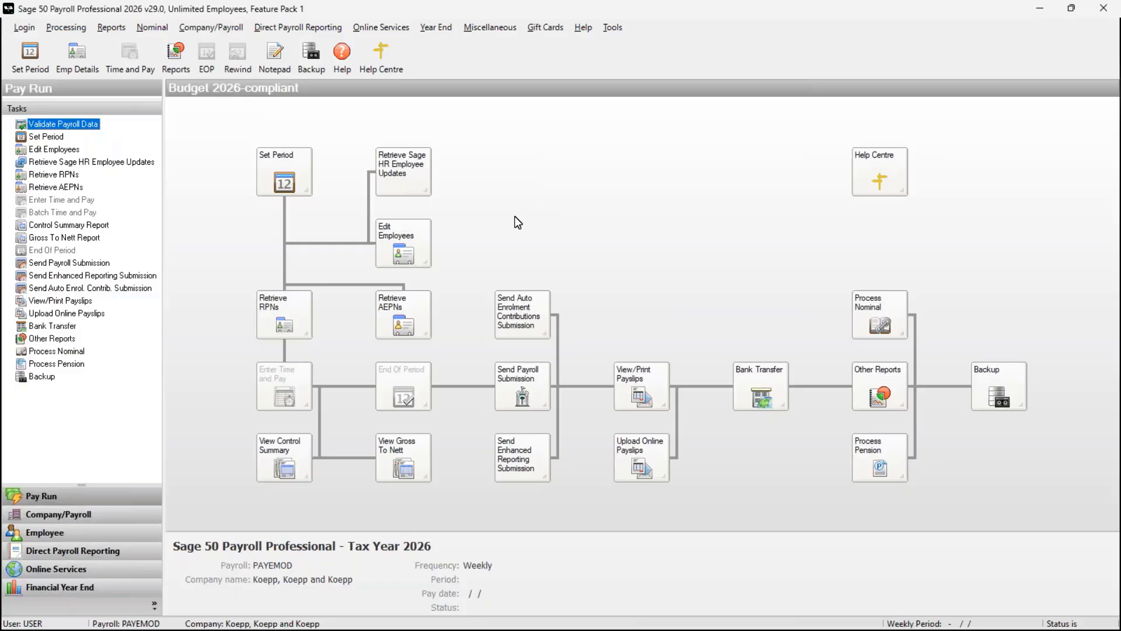
- Review the first employee's tax, year-to-date pay, payments, deductions and auto enrolment details, leaving the record unedited
{"action": "left_click", "coordinate": [401, 248]}
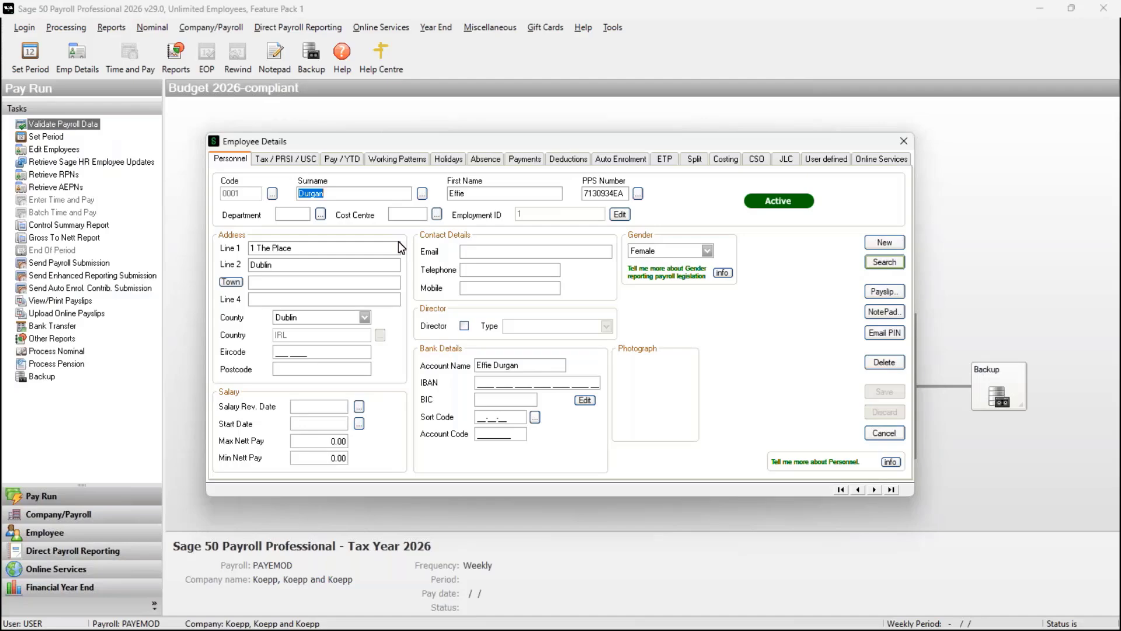
{"action": "left_click", "coordinate": [283, 164]}
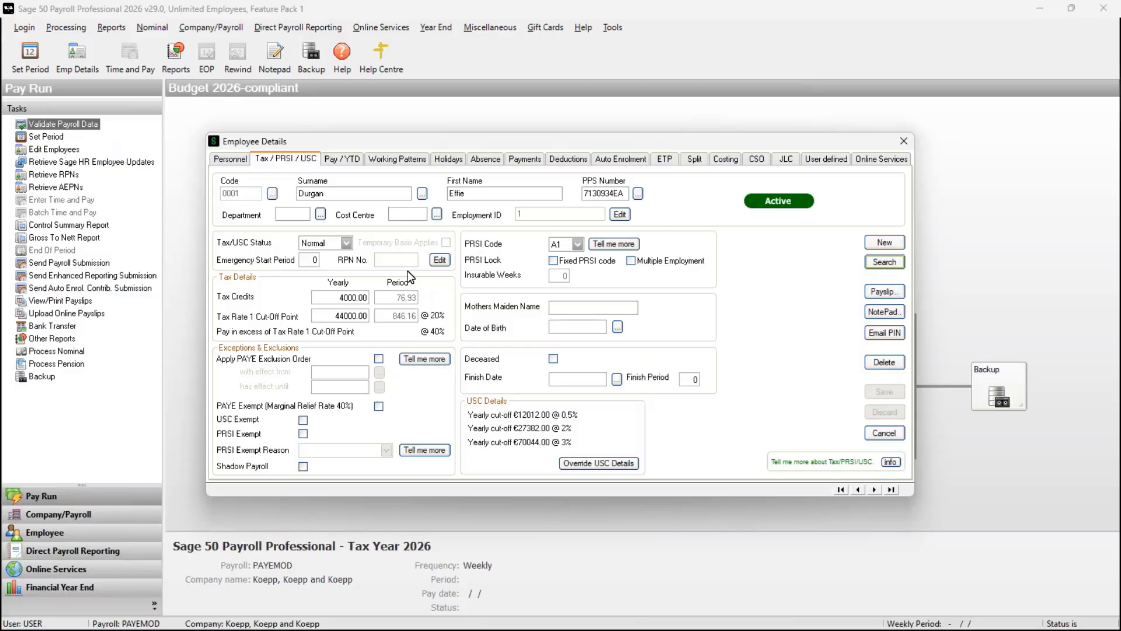
{"action": "left_click", "coordinate": [350, 160]}
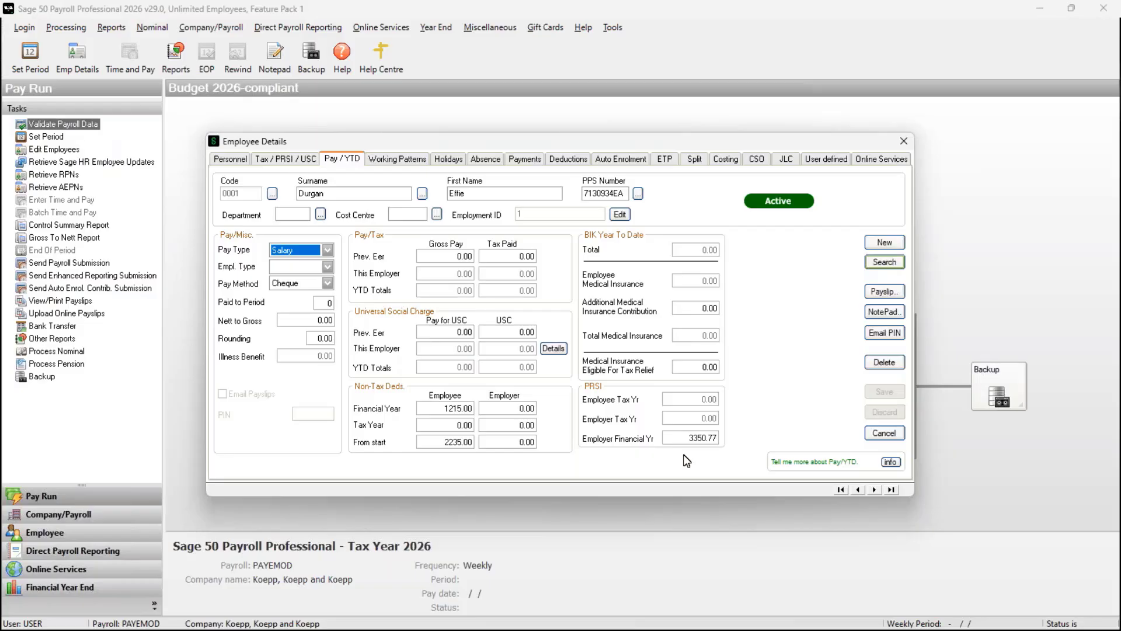
{"action": "left_click", "coordinate": [525, 160]}
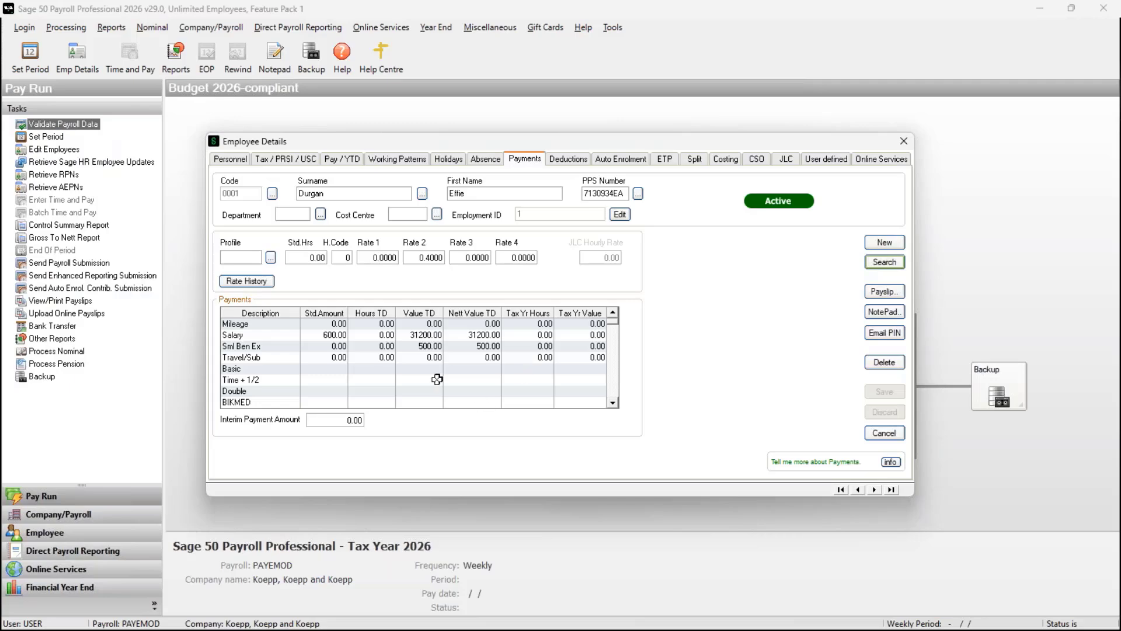
{"action": "left_click", "coordinate": [571, 159]}
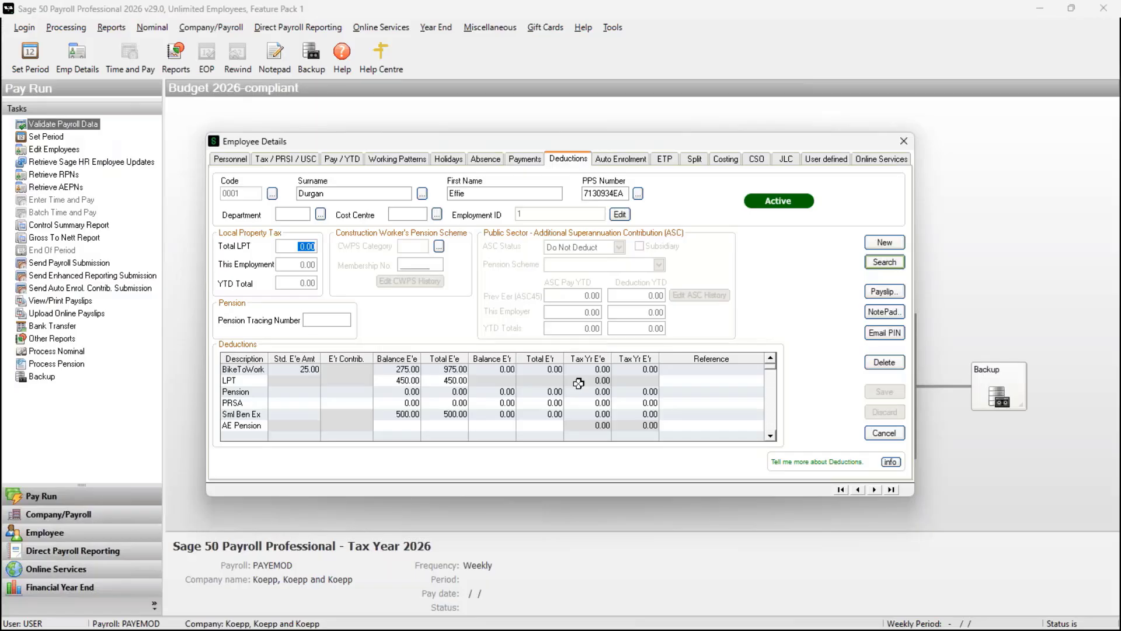
{"action": "left_click", "coordinate": [626, 164]}
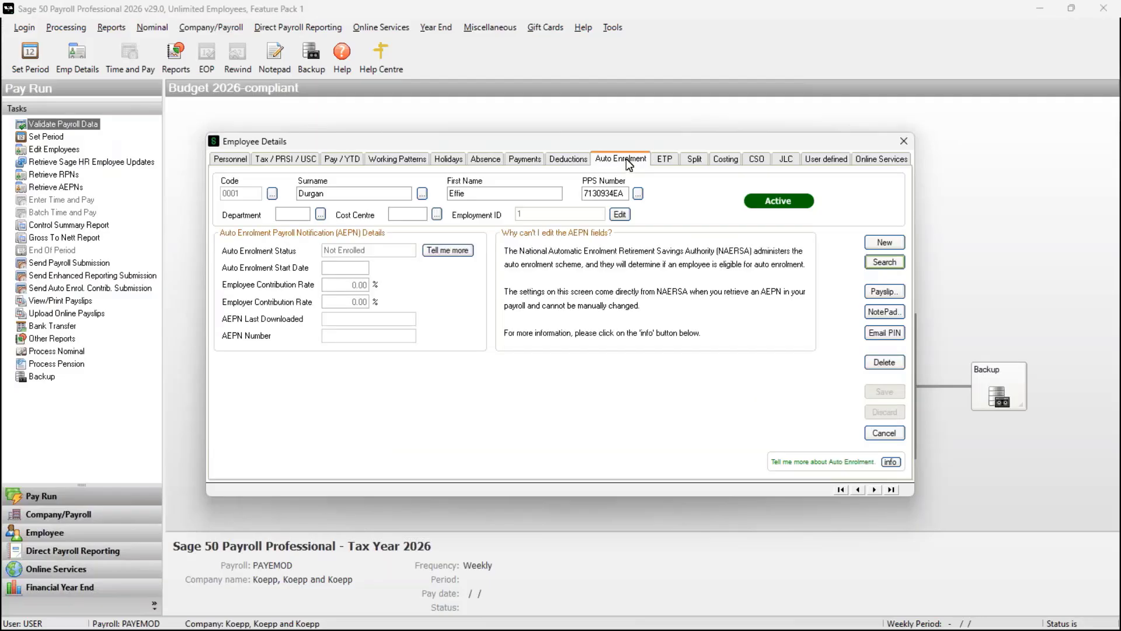
{"action": "left_click", "coordinate": [627, 163]}
{"action": "left_click", "coordinate": [883, 433]}
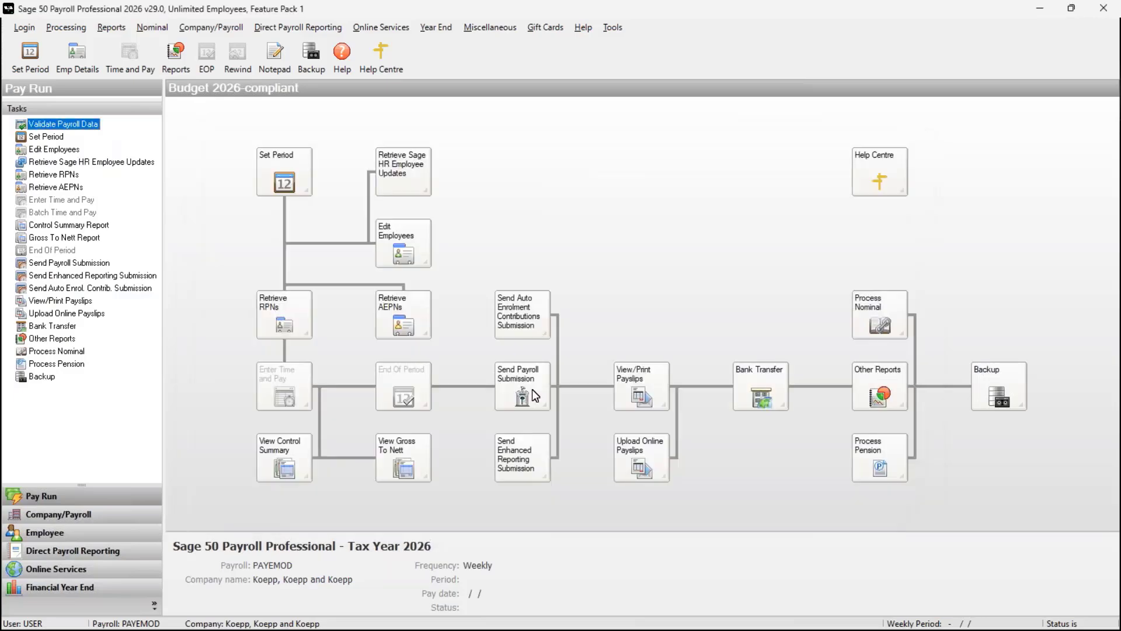
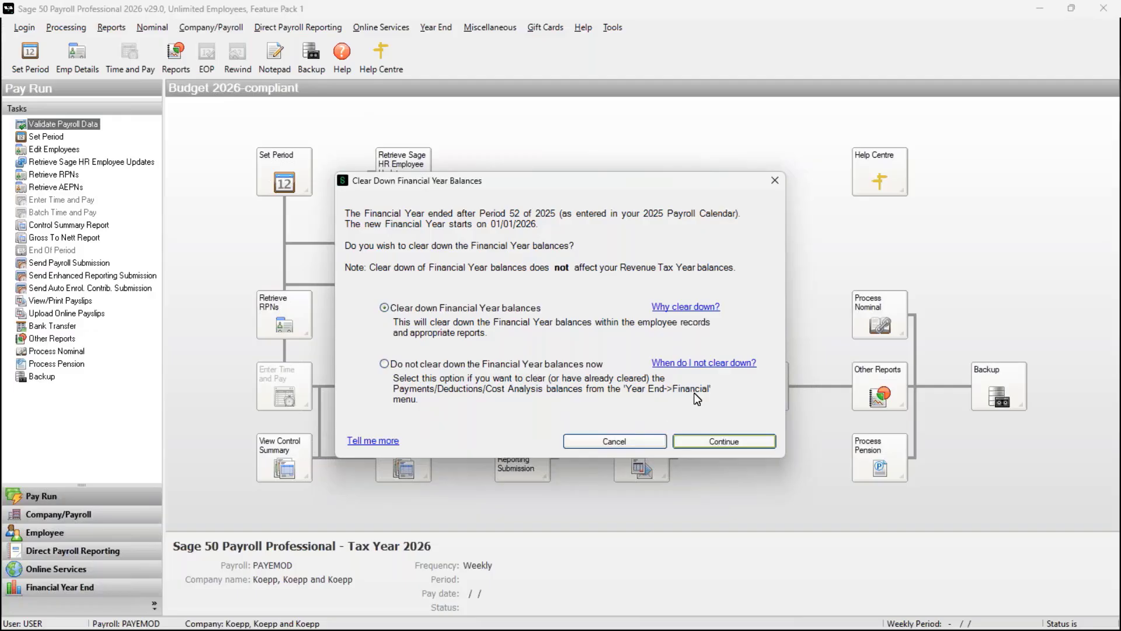
- Clear down the Financial Year balances for the new year starting on 01/01/2026
{"action": "left_click", "coordinate": [719, 442]}
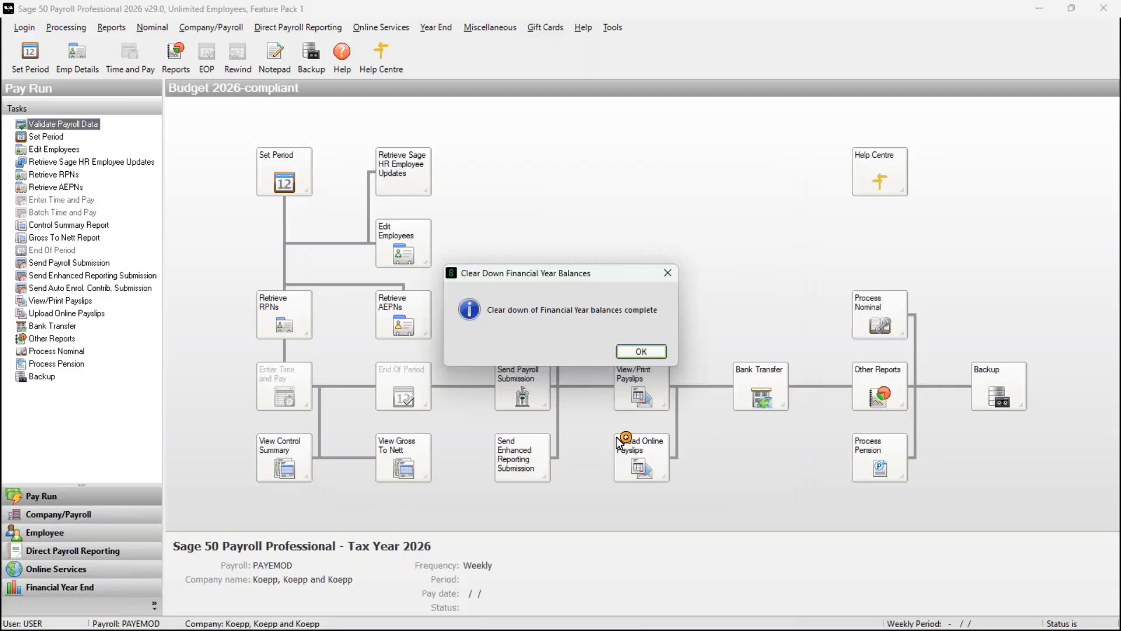
{"action": "left_click", "coordinate": [641, 351]}
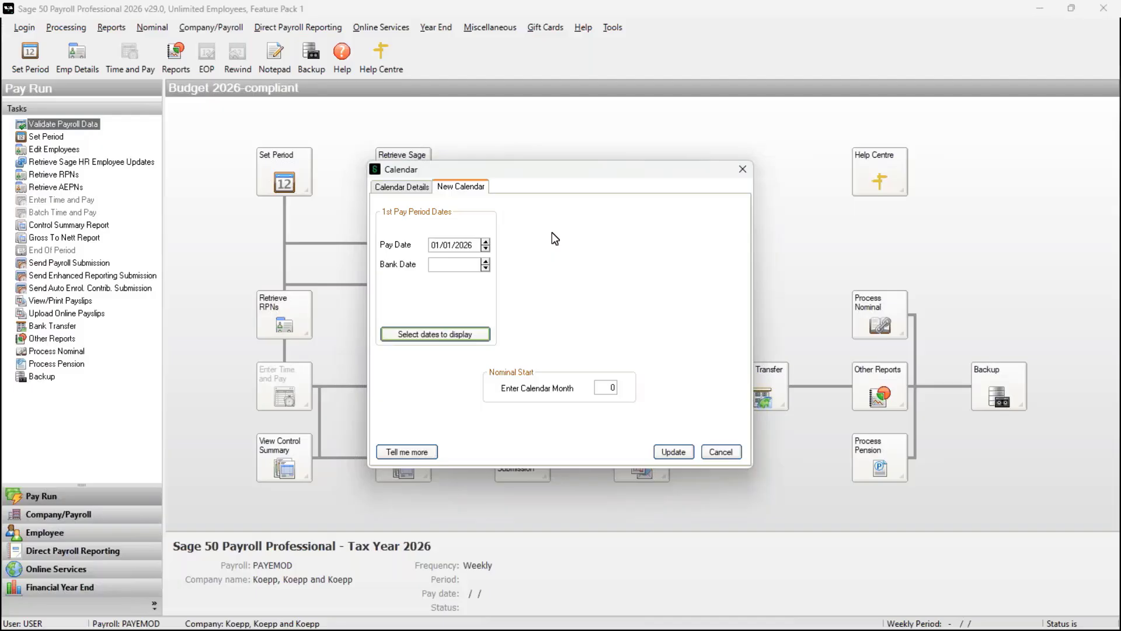
- Set the first pay period's pay date to 02/01/2026 and bank date to 01/01/2026, and check which dates are displayed
{"action": "left_click", "coordinate": [484, 241]}
{"action": "left_click", "coordinate": [470, 266]}
{"action": "type", "text": "2026"}
{"action": "left_click", "coordinate": [424, 341]}
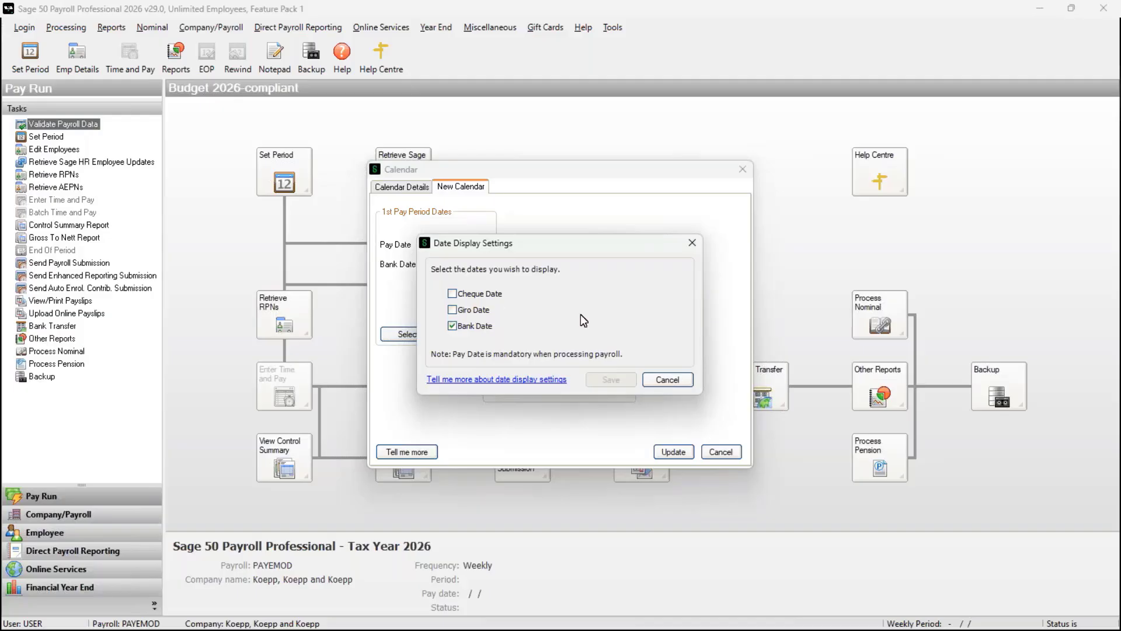
{"action": "left_click", "coordinate": [685, 380]}
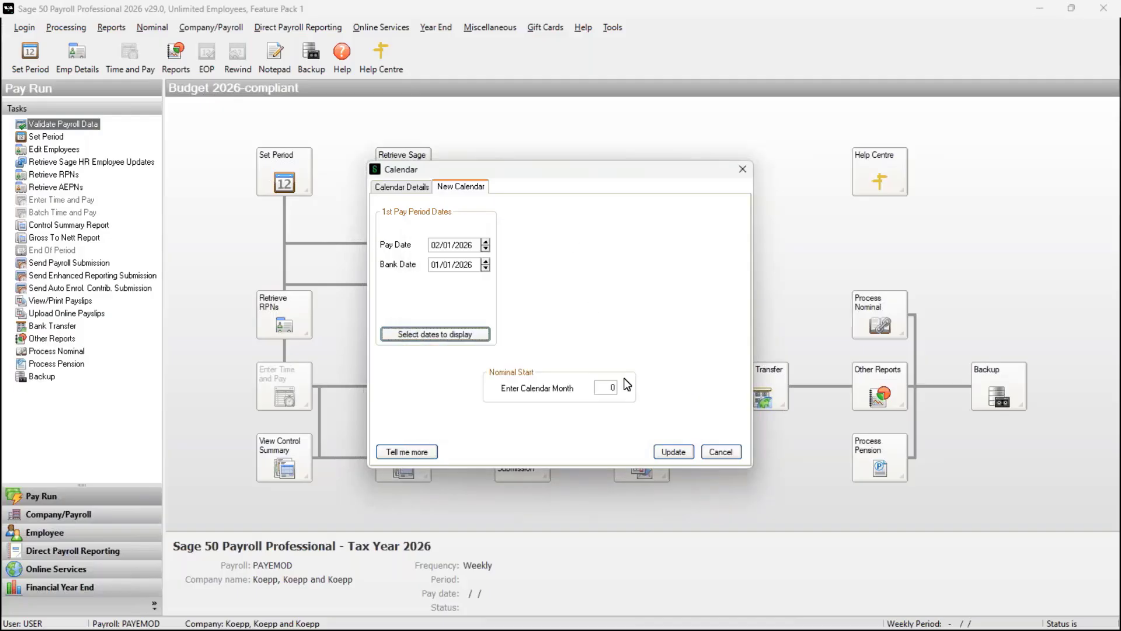
- Generate the weekly 2026 calendar, look through its periods to the year's end, and abandon the changes
{"action": "left_click", "coordinate": [673, 452]}
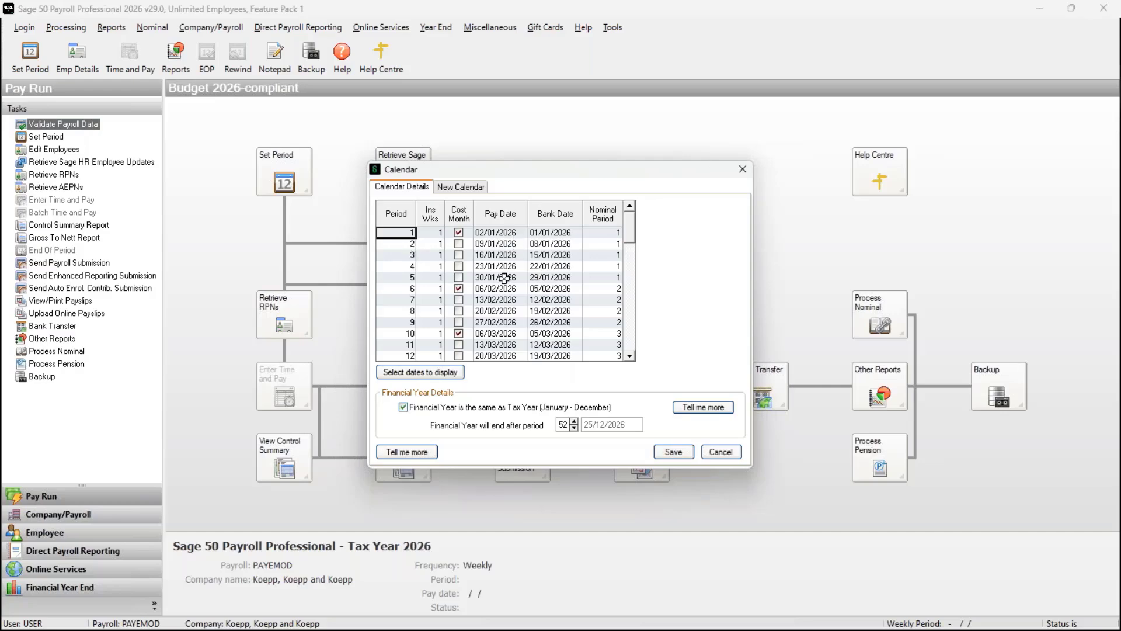
{"action": "left_click", "coordinate": [629, 345]}
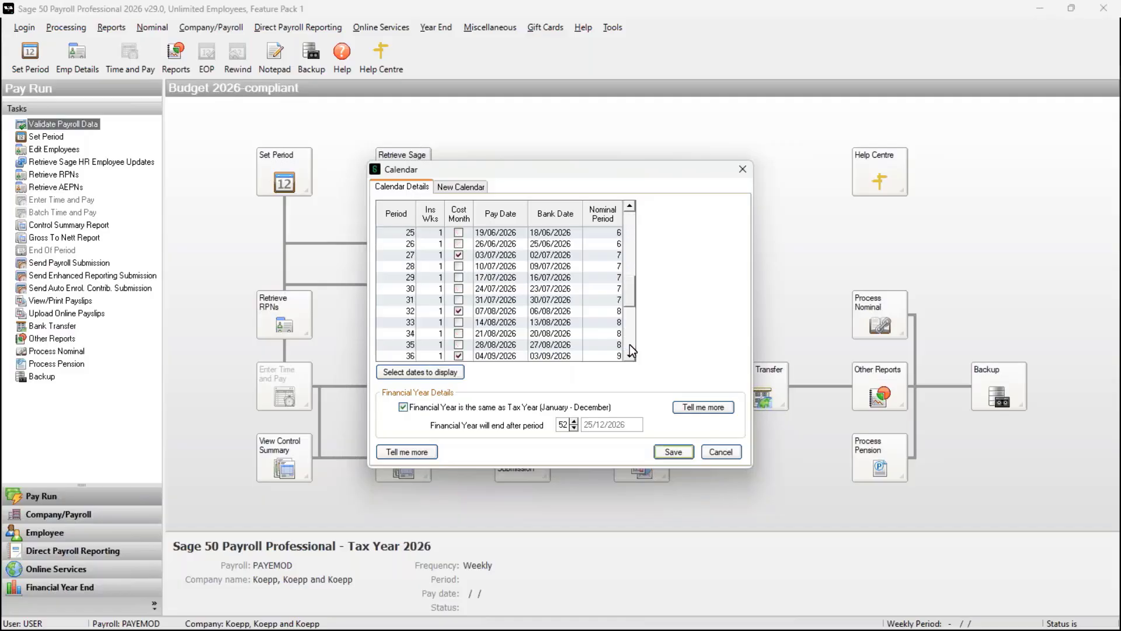
{"action": "left_click", "coordinate": [630, 357]}
{"action": "left_click", "coordinate": [630, 357]}
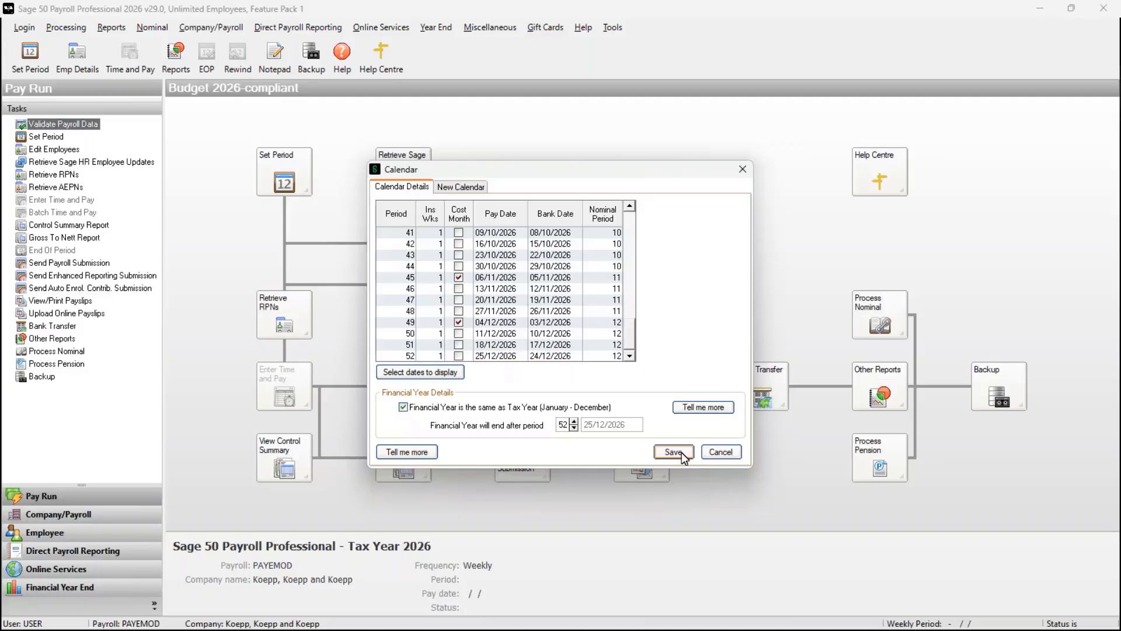
{"action": "left_click", "coordinate": [717, 455]}
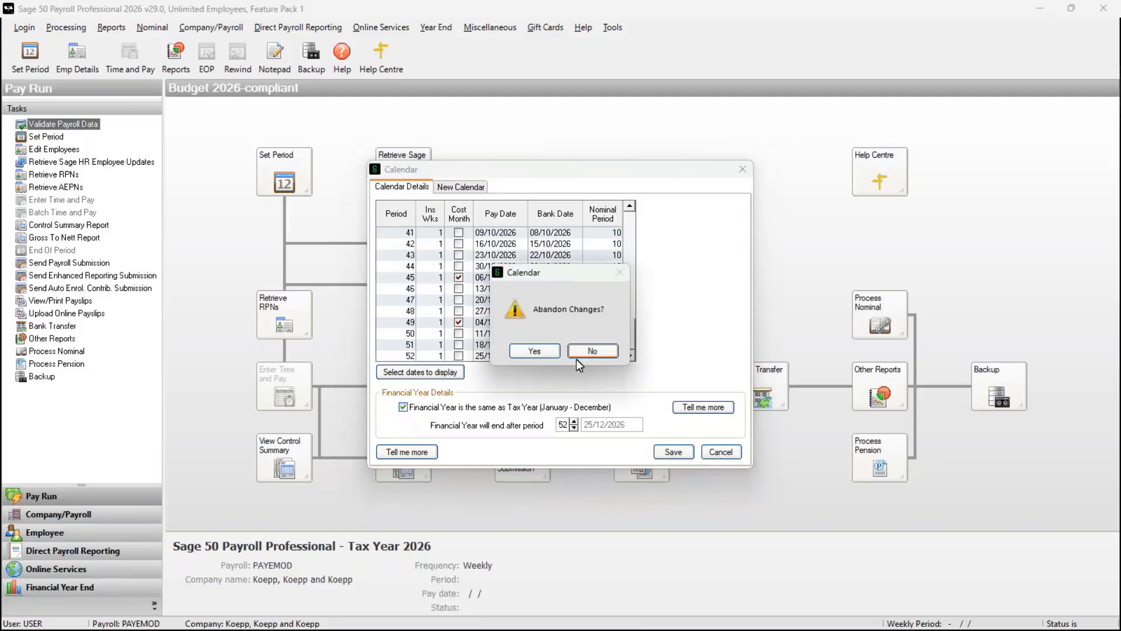
{"action": "left_click", "coordinate": [545, 354]}
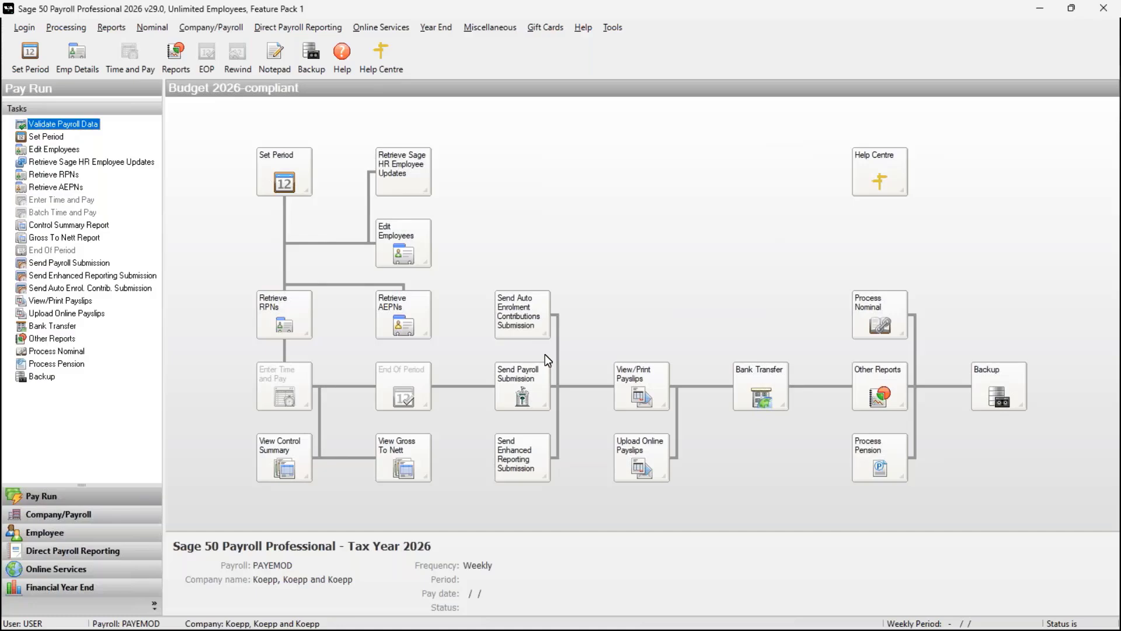
- Change the payroll frequency to Monthly in the company details for Koepp, Koepp and Koepp
{"action": "left_click", "coordinate": [213, 27]}
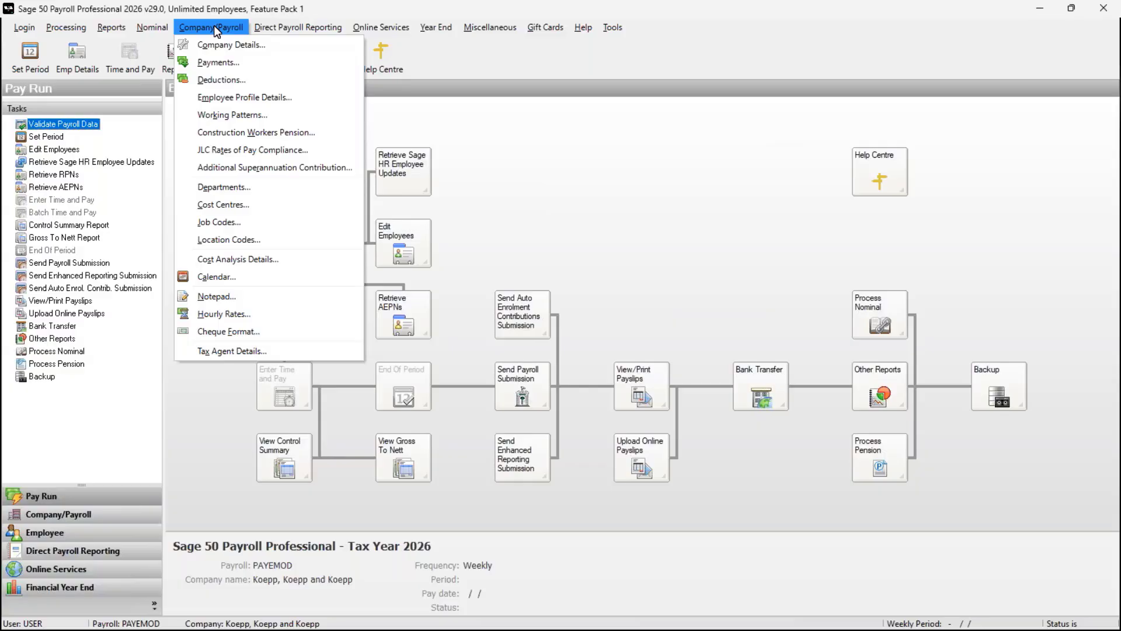
{"action": "left_click", "coordinate": [267, 50]}
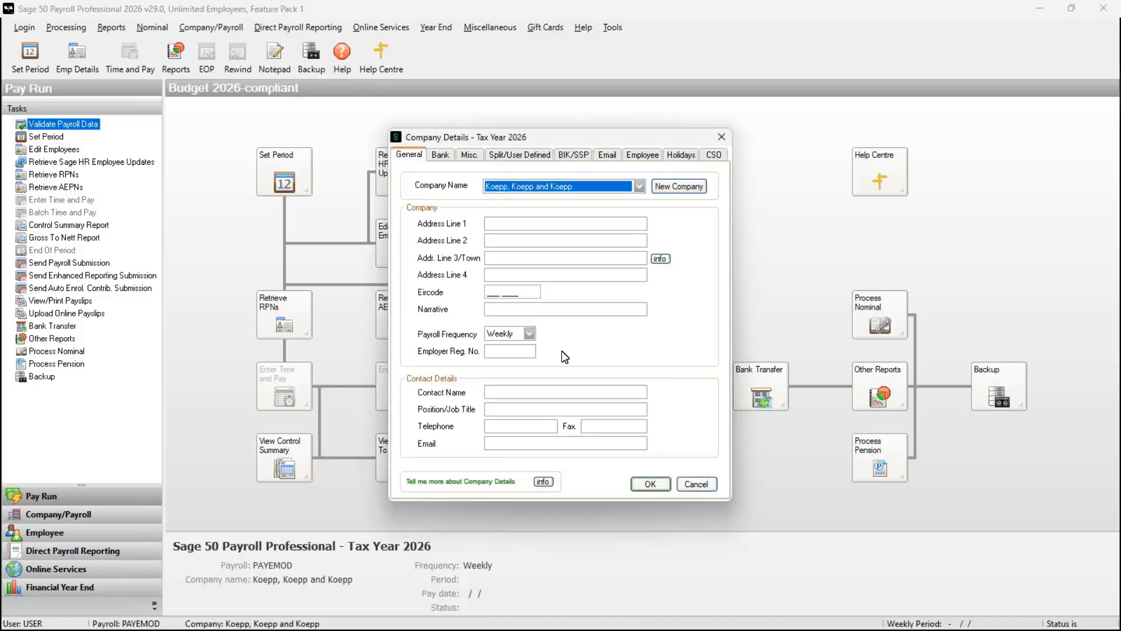
{"action": "left_click", "coordinate": [529, 334]}
{"action": "left_click", "coordinate": [507, 373]}
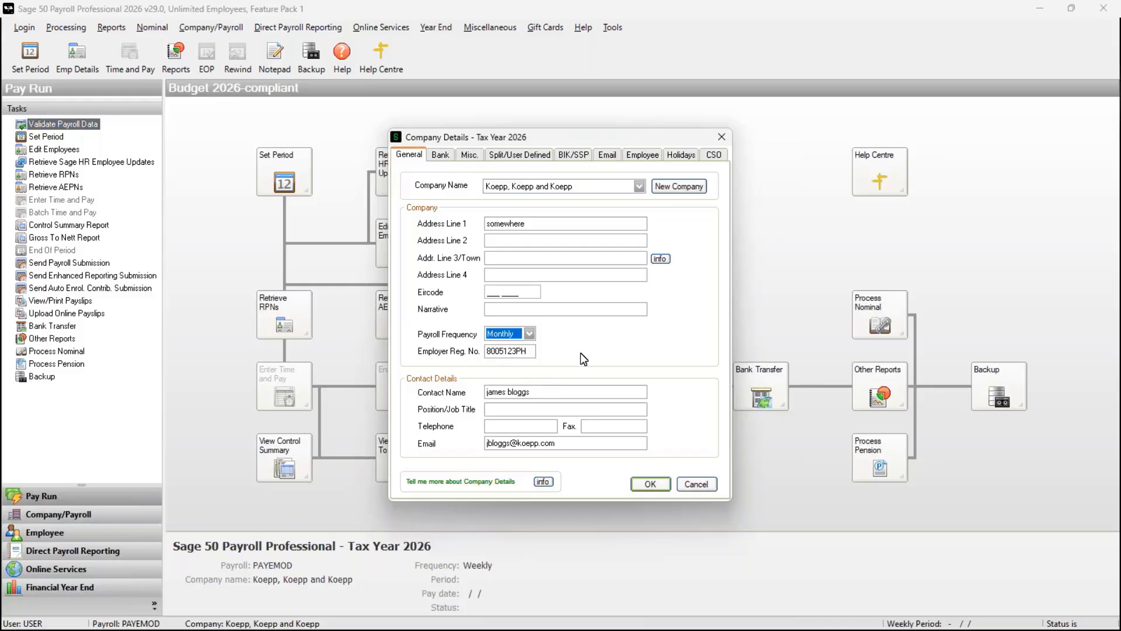
{"action": "left_click", "coordinate": [650, 485]}
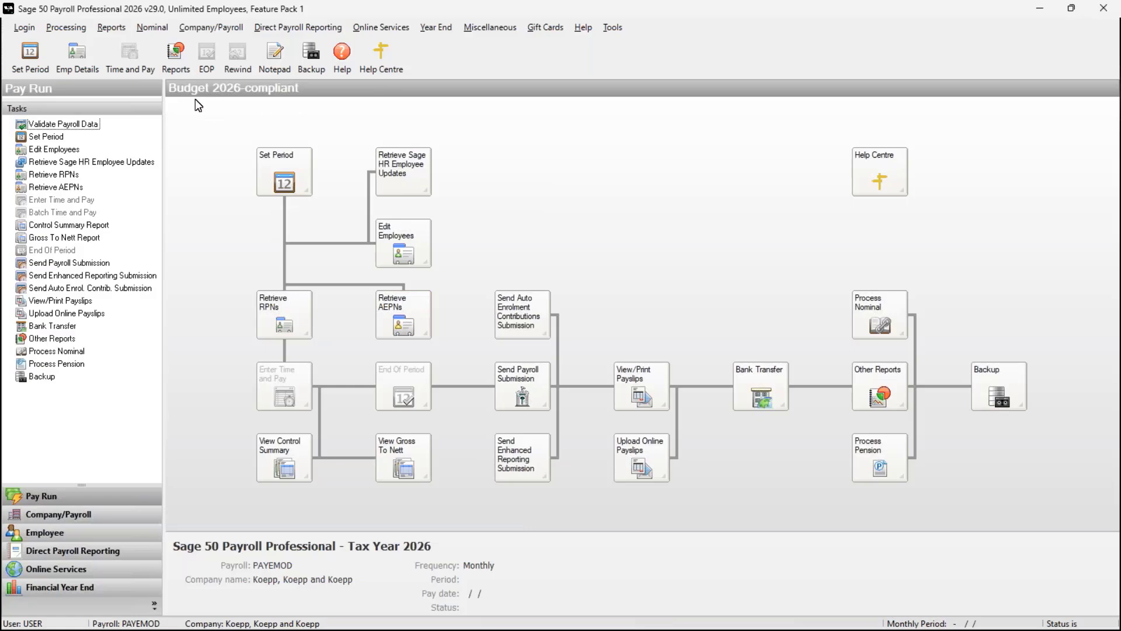
- Start the monthly payroll calendar for 2026 and clear down the Financial Year balances
{"action": "left_click", "coordinate": [211, 27]}
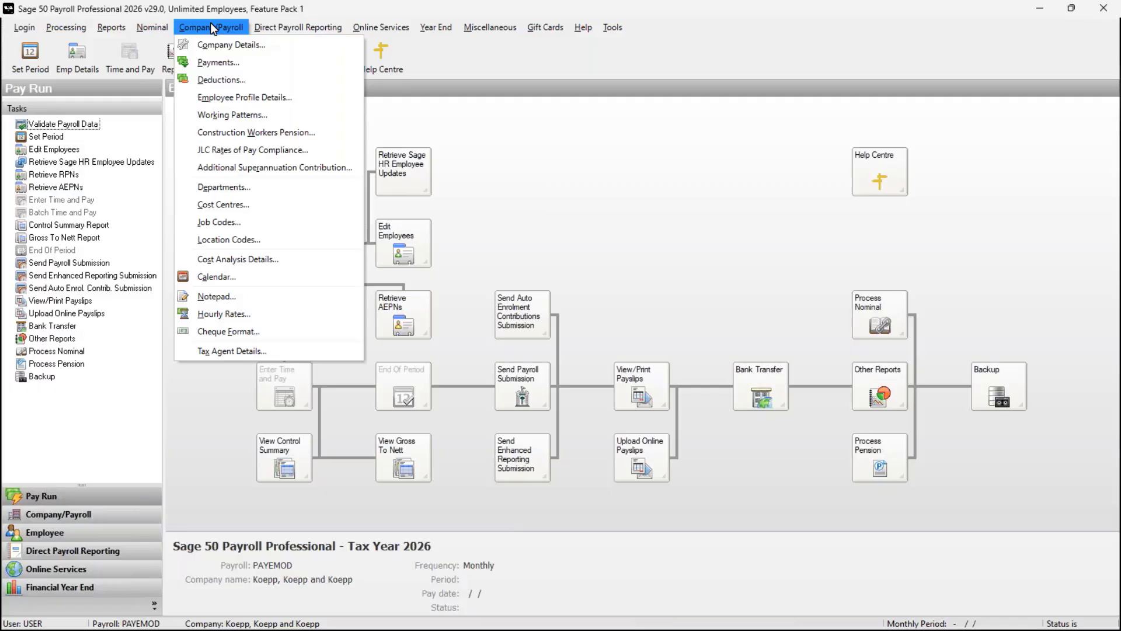
{"action": "left_click", "coordinate": [226, 280]}
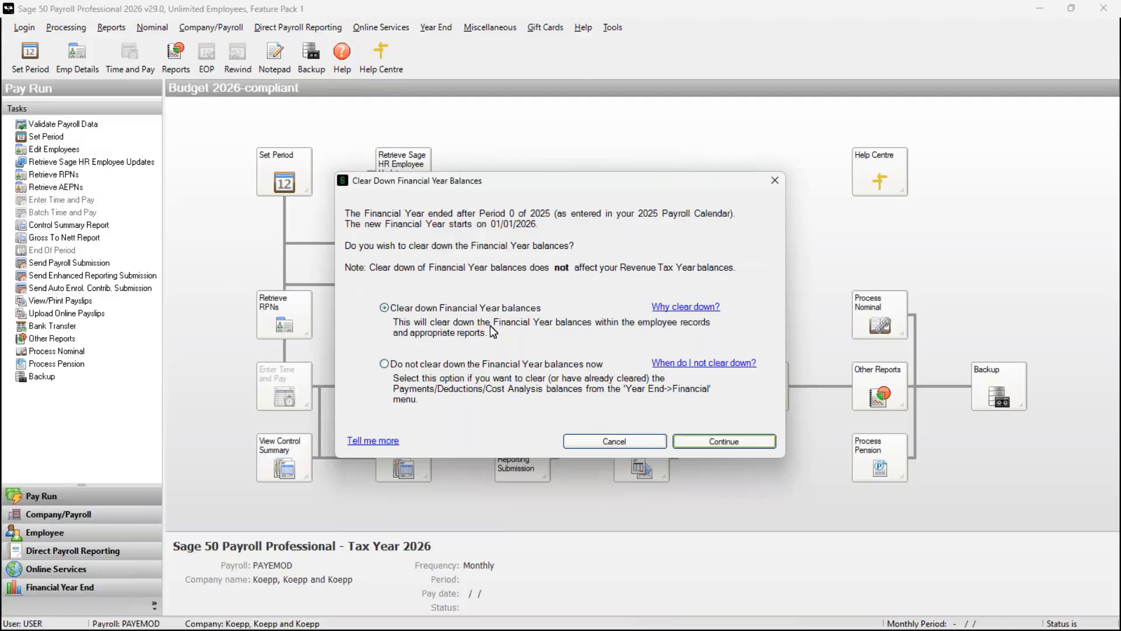
{"action": "left_click", "coordinate": [752, 439]}
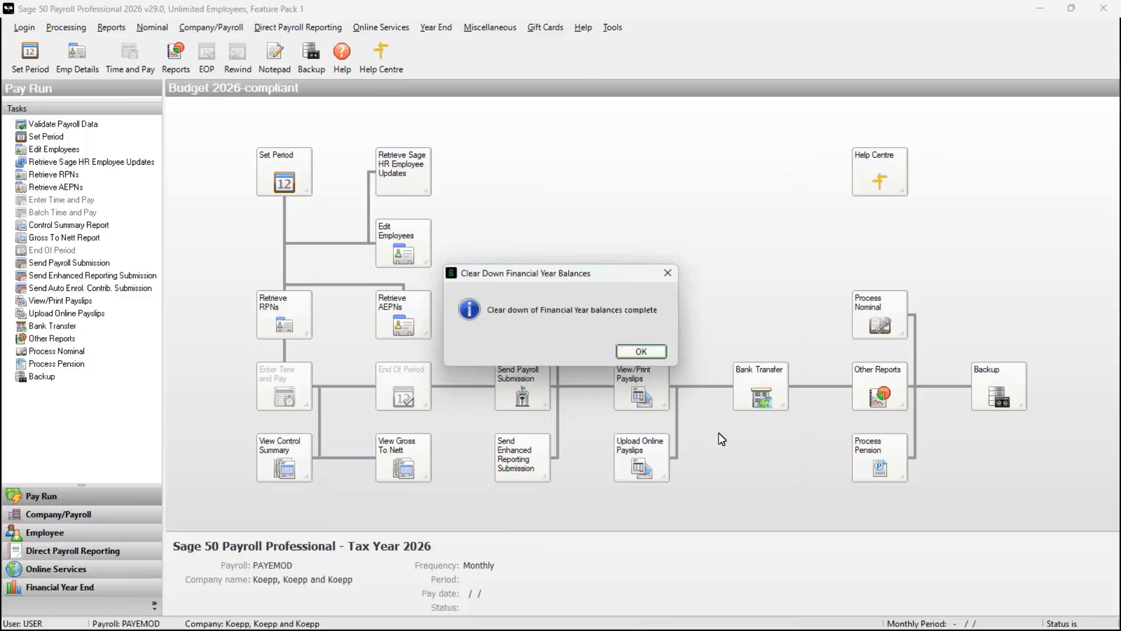
{"action": "left_click", "coordinate": [662, 354]}
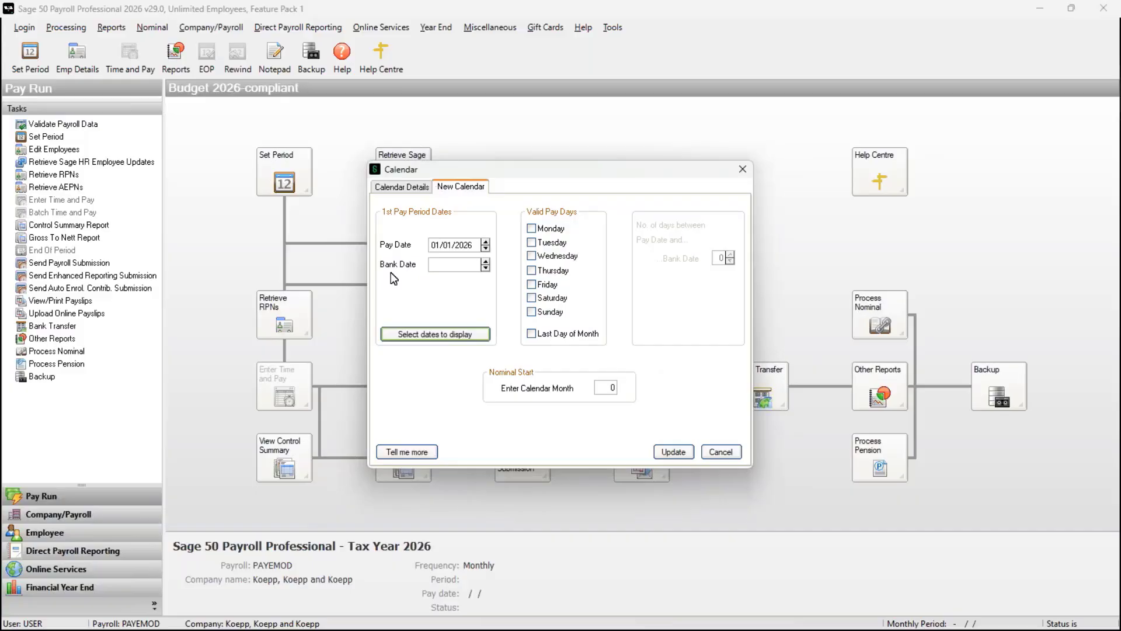
- Generate a monthly calendar with Monday to Friday as valid pay days and a first pay date of 25/01/2026
{"action": "left_click", "coordinate": [533, 228]}
{"action": "left_click", "coordinate": [532, 242]}
{"action": "left_click", "coordinate": [532, 256]}
{"action": "left_click", "coordinate": [533, 270]}
{"action": "left_click", "coordinate": [532, 284]}
{"action": "left_click", "coordinate": [435, 245]}
{"action": "type", "text": "25/01/2026"}
{"action": "left_click", "coordinate": [668, 455]}
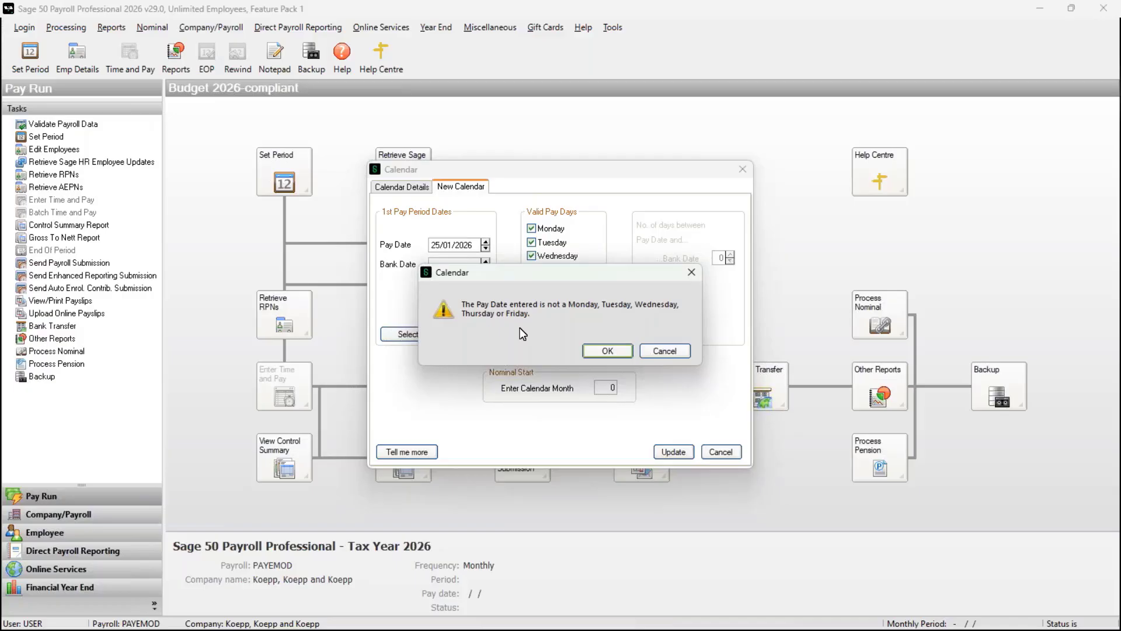
{"action": "left_click", "coordinate": [613, 352]}
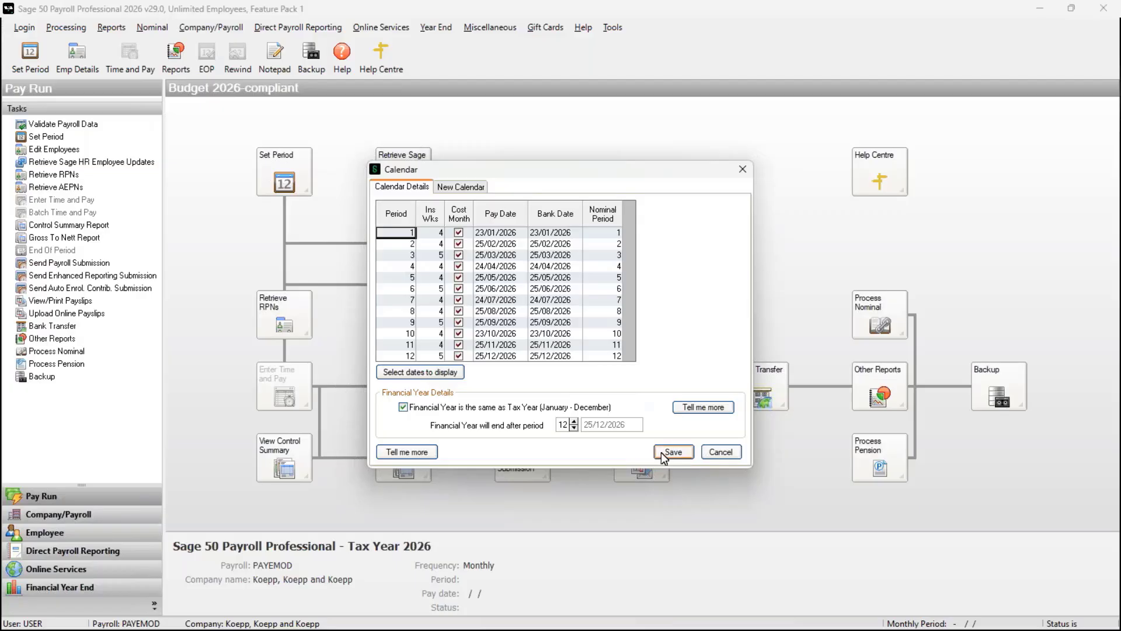
- Regenerate the monthly calendar with Last Day of Month and Monday to Friday as valid pay days, and abandon it unsaved
{"action": "left_click", "coordinate": [470, 186]}
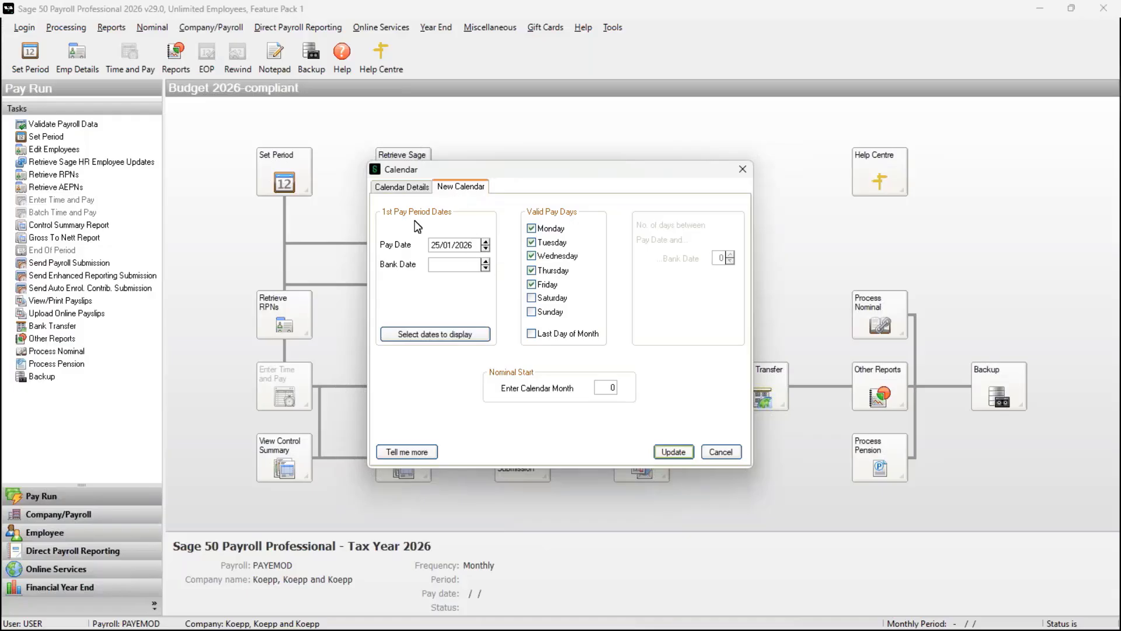
{"action": "left_click", "coordinate": [531, 334]}
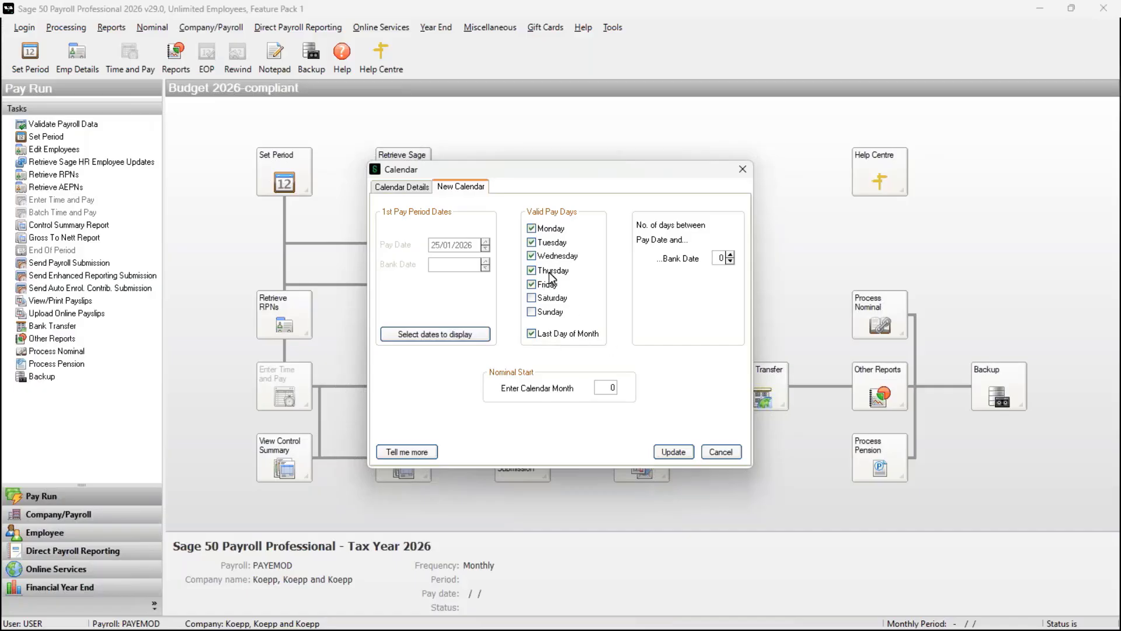
{"action": "left_click", "coordinate": [550, 231]}
{"action": "left_click", "coordinate": [550, 231]}
{"action": "left_click", "coordinate": [731, 257]}
{"action": "left_click", "coordinate": [671, 452]}
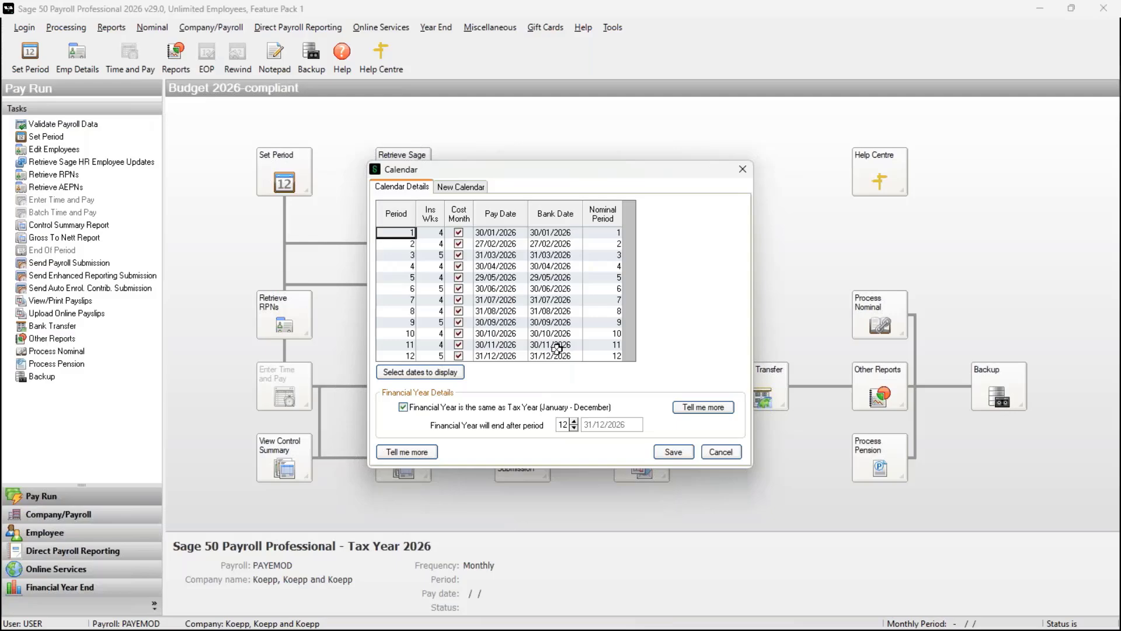
{"action": "left_click", "coordinate": [724, 450]}
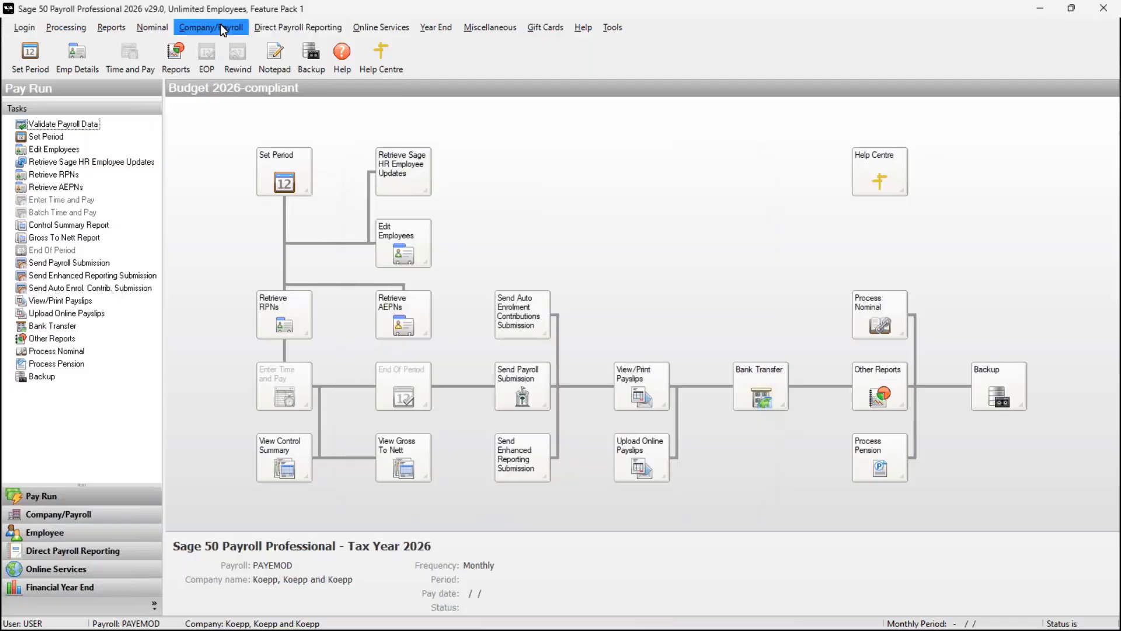
- Set the payroll frequency to Weekly in the company details for Koepp, Koepp and Koepp
{"action": "left_click", "coordinate": [210, 24]}
{"action": "left_click", "coordinate": [220, 41]}
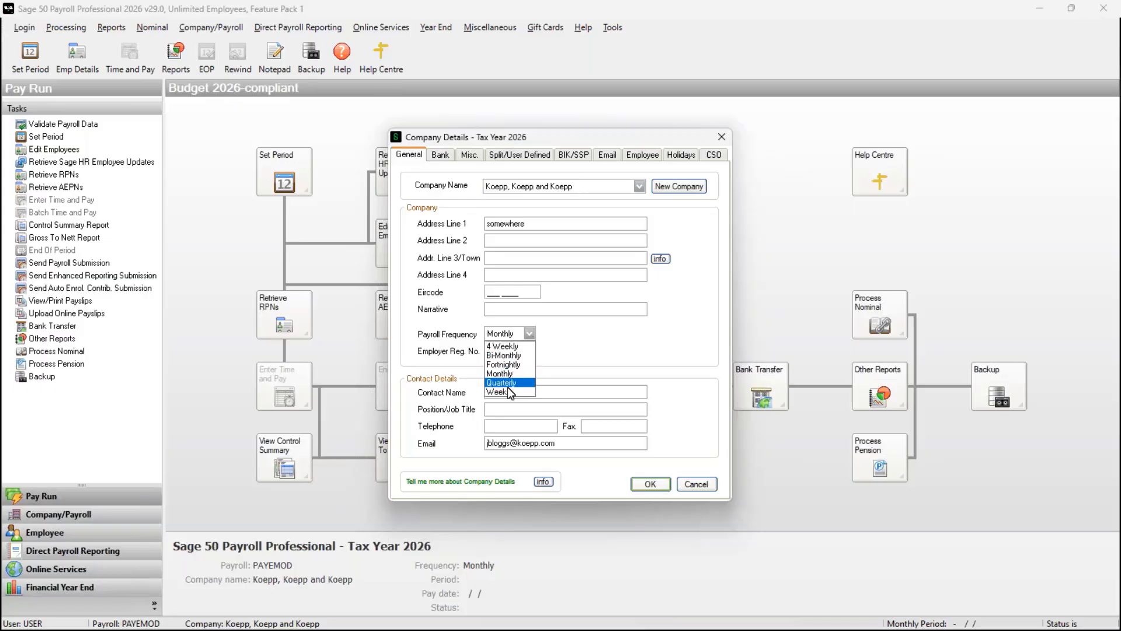
{"action": "left_click", "coordinate": [507, 386]}
{"action": "left_click", "coordinate": [650, 484]}
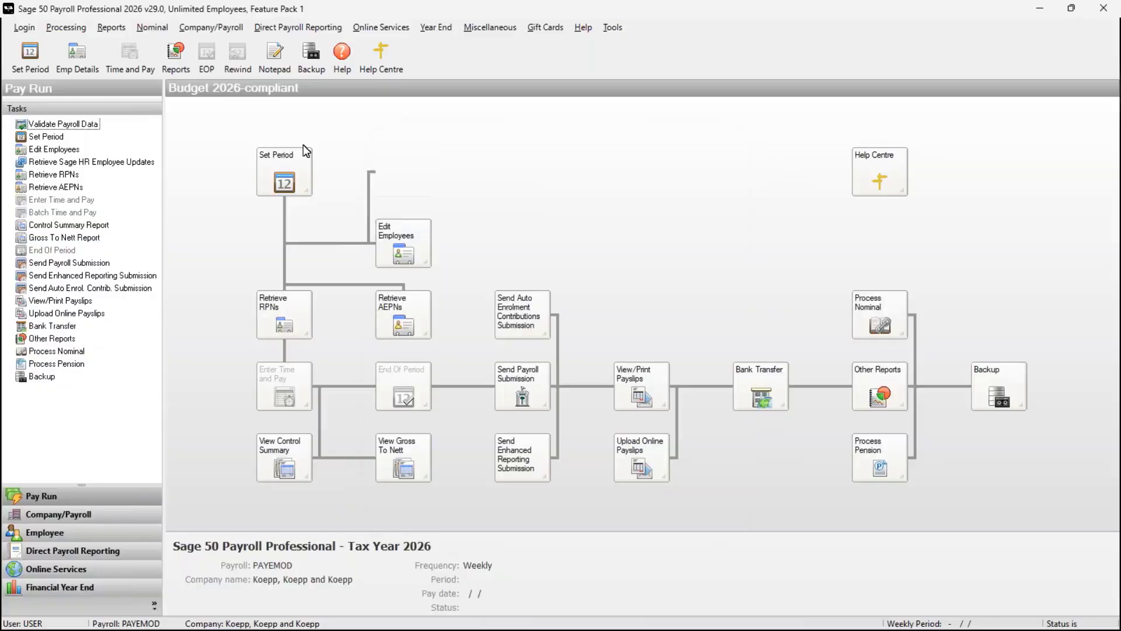
- Start the weekly payroll calendar for 2026 and clear down the Financial Year balances
{"action": "left_click", "coordinate": [211, 27]}
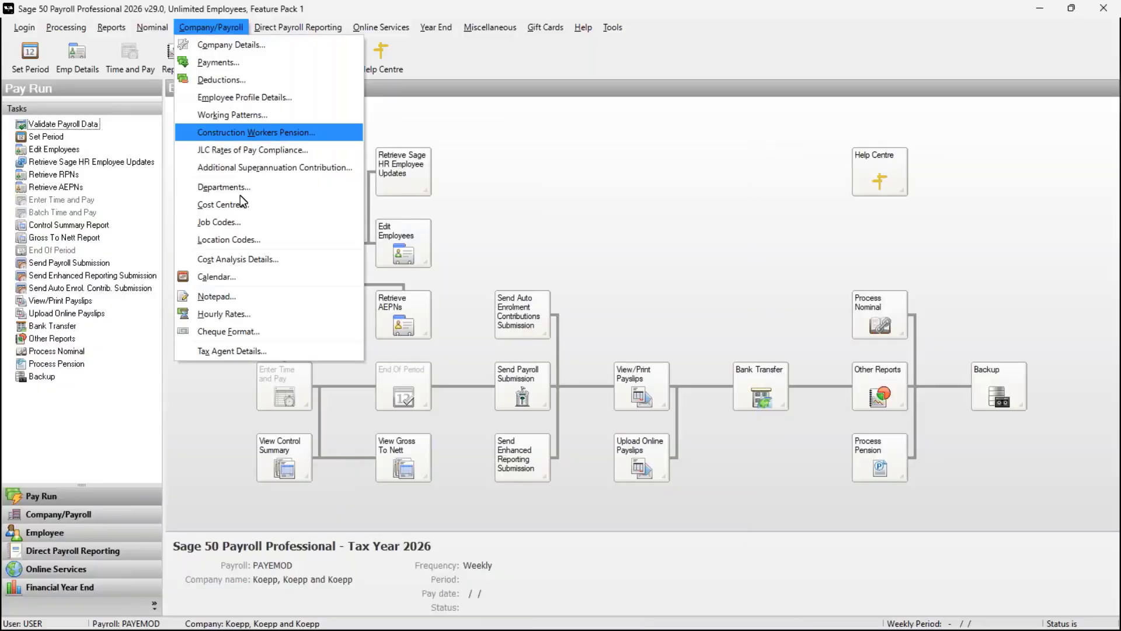
{"action": "left_click", "coordinate": [244, 264]}
{"action": "left_click", "coordinate": [724, 438]}
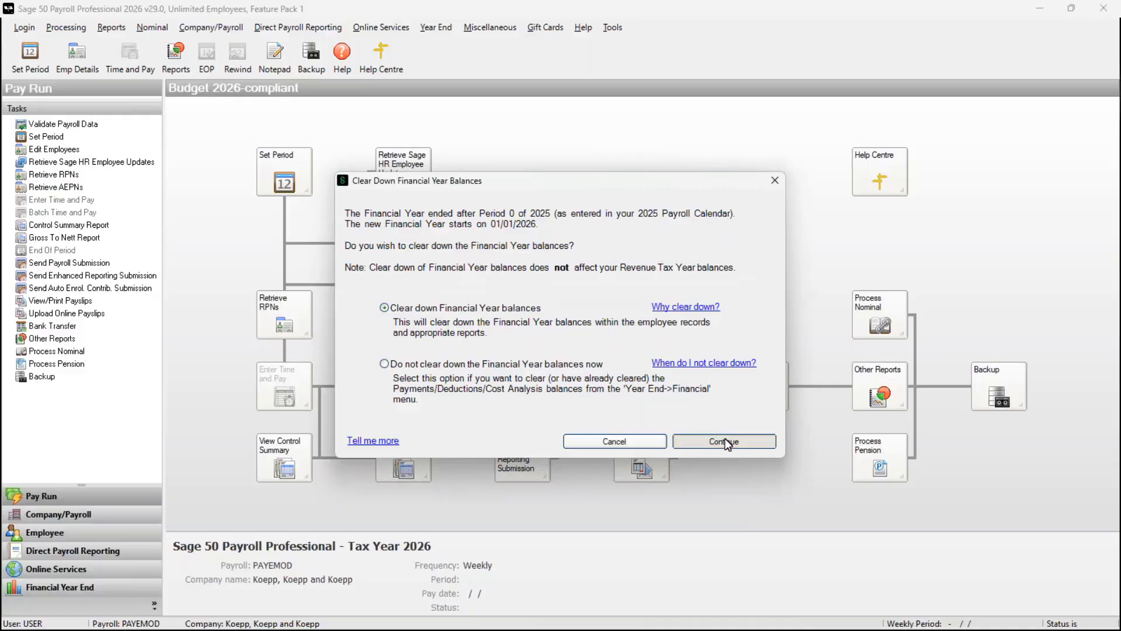
{"action": "left_click", "coordinate": [641, 351]}
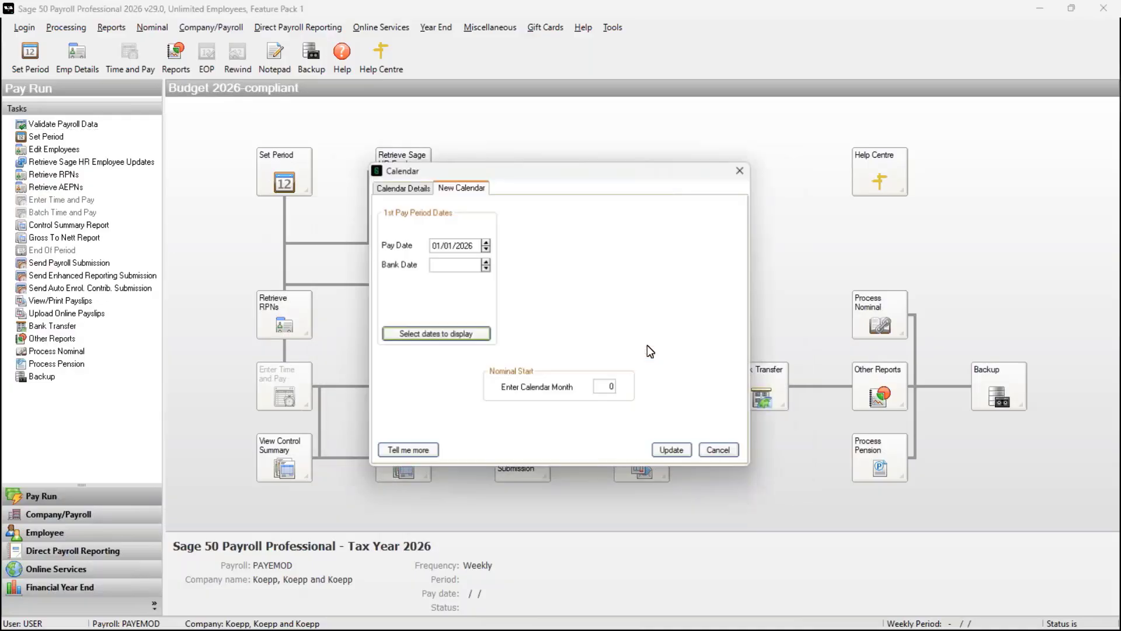
- Set the first pay date to 02/01/2026, generate the weekly calendar and save it
{"action": "left_click", "coordinate": [486, 242]}
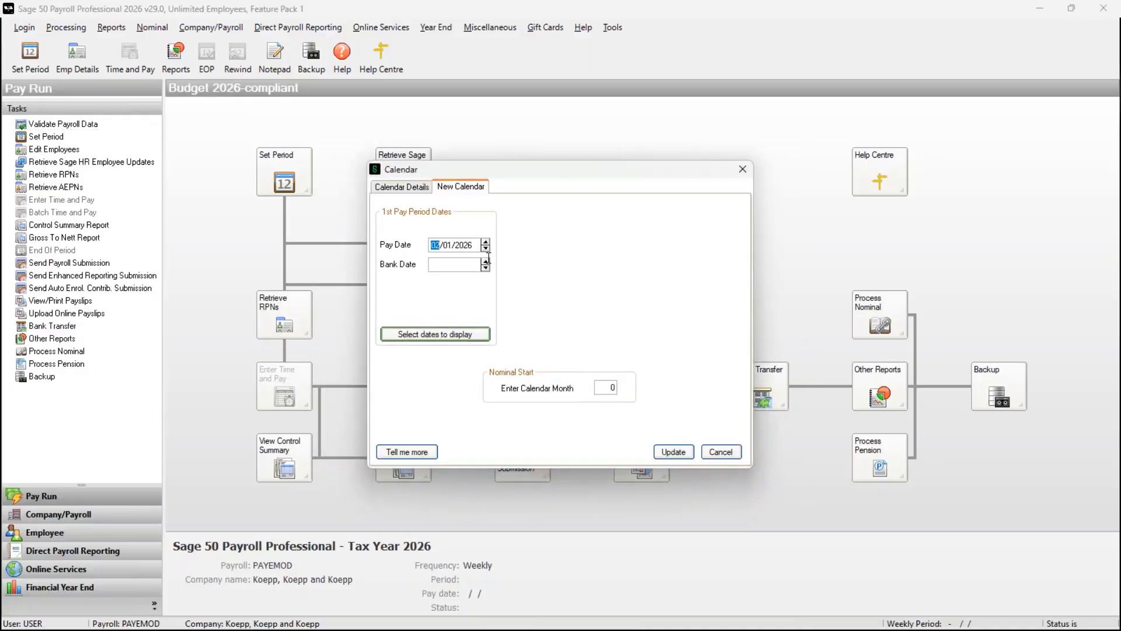
{"action": "left_click", "coordinate": [445, 264]}
{"action": "left_click", "coordinate": [682, 456]}
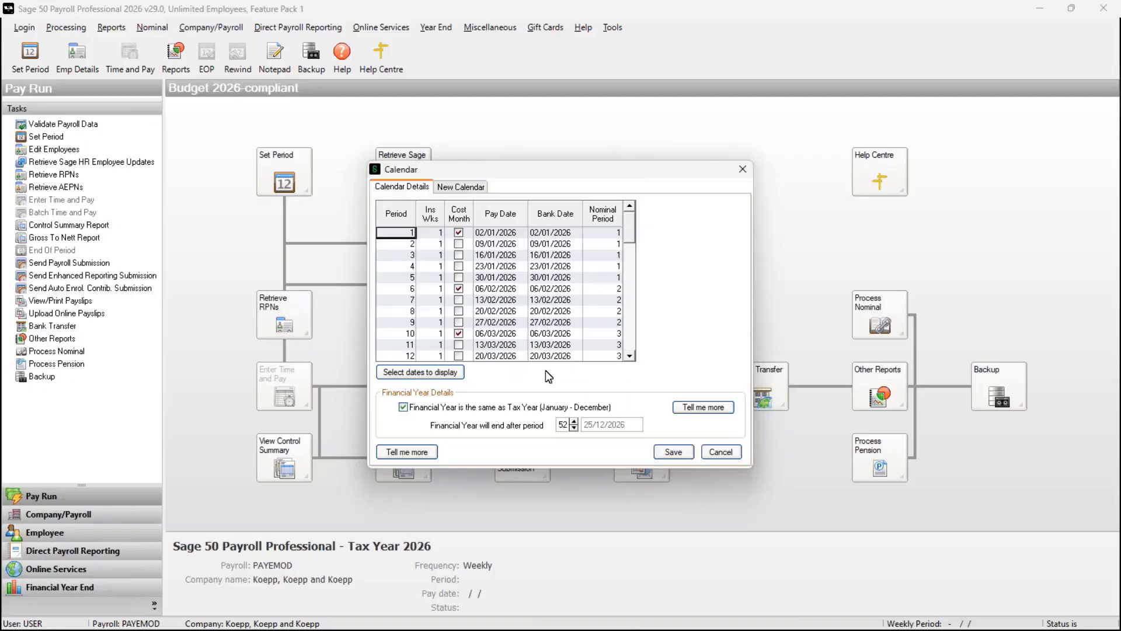
{"action": "left_click", "coordinate": [674, 451]}
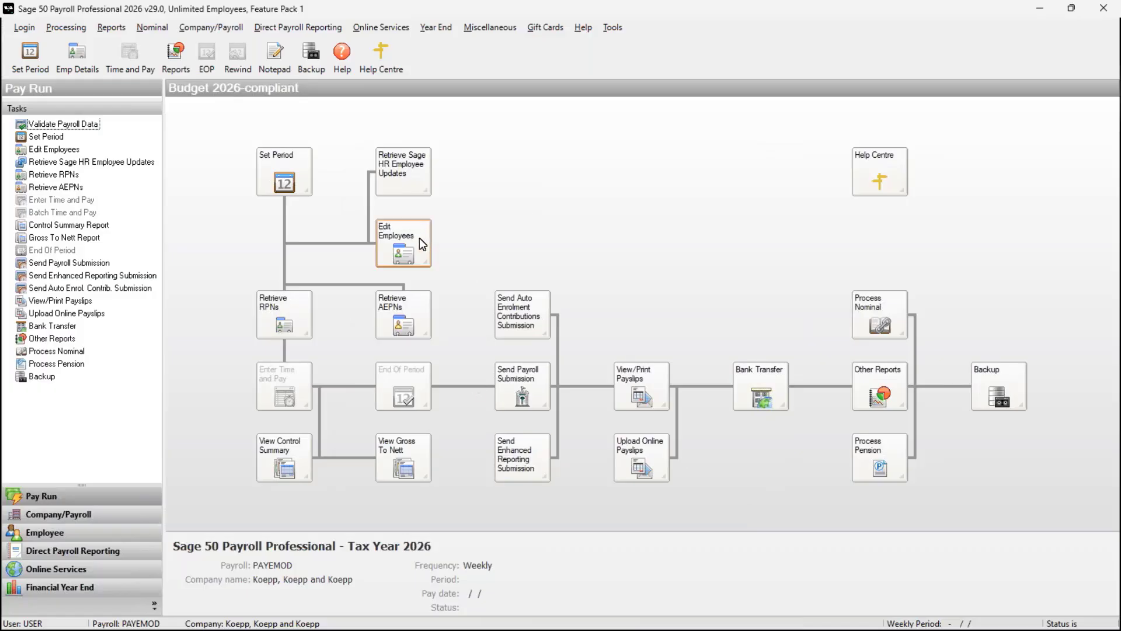
- Check the first employee's year-to-date pay, payments and deductions balances, and close the record without changes
{"action": "left_click", "coordinate": [401, 235]}
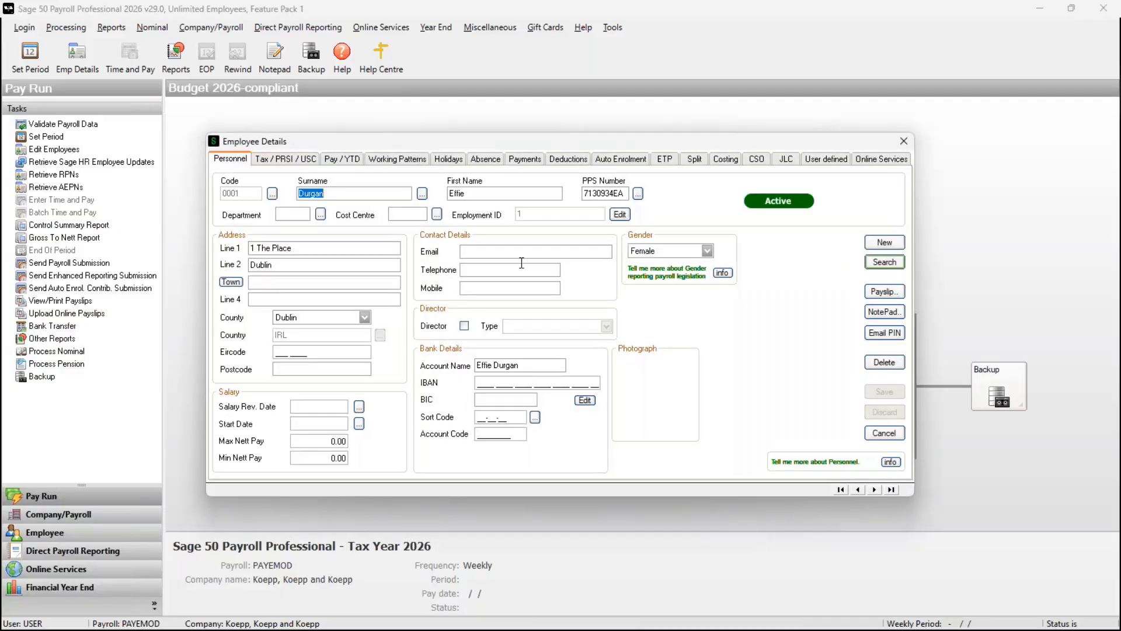
{"action": "left_click", "coordinate": [352, 159]}
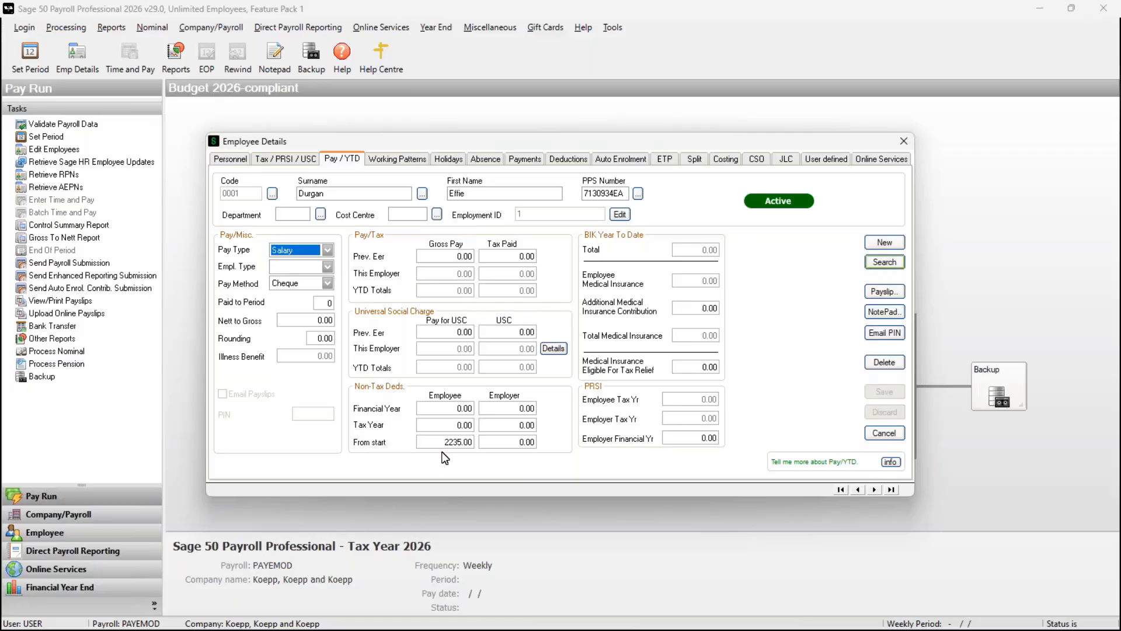
{"action": "left_click", "coordinate": [519, 164]}
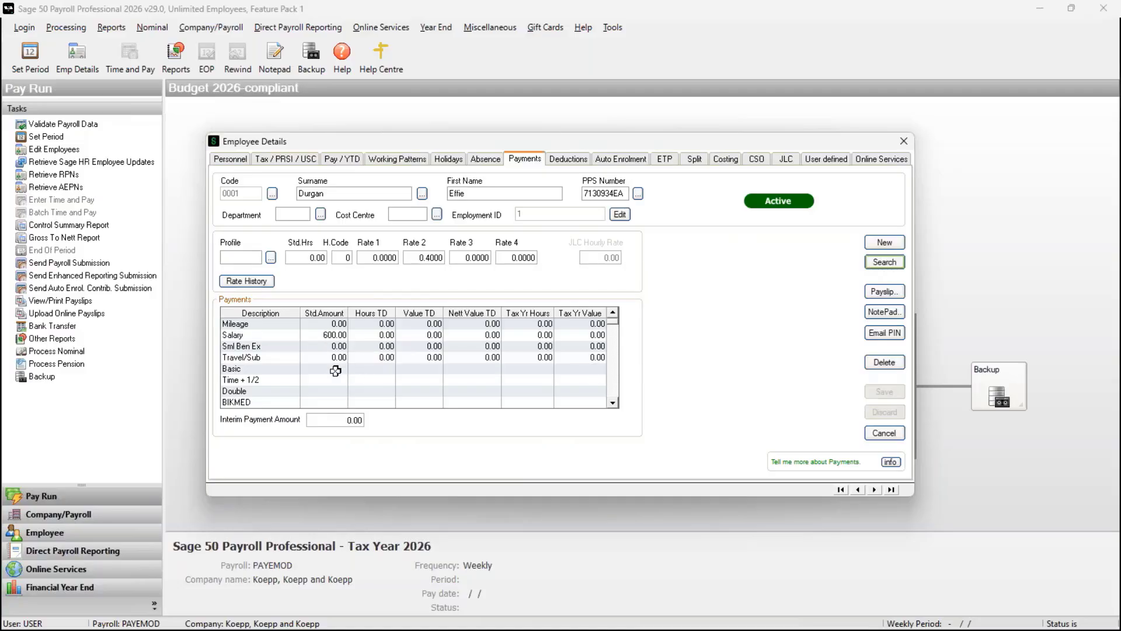
{"action": "left_click", "coordinate": [572, 157]}
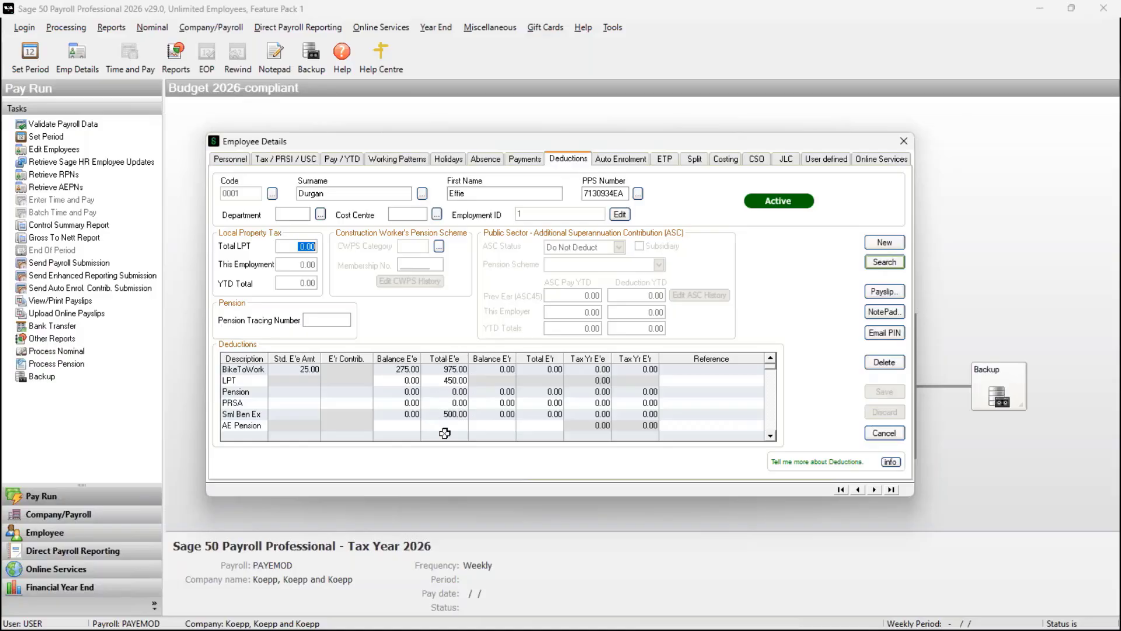
{"action": "left_click", "coordinate": [881, 432]}
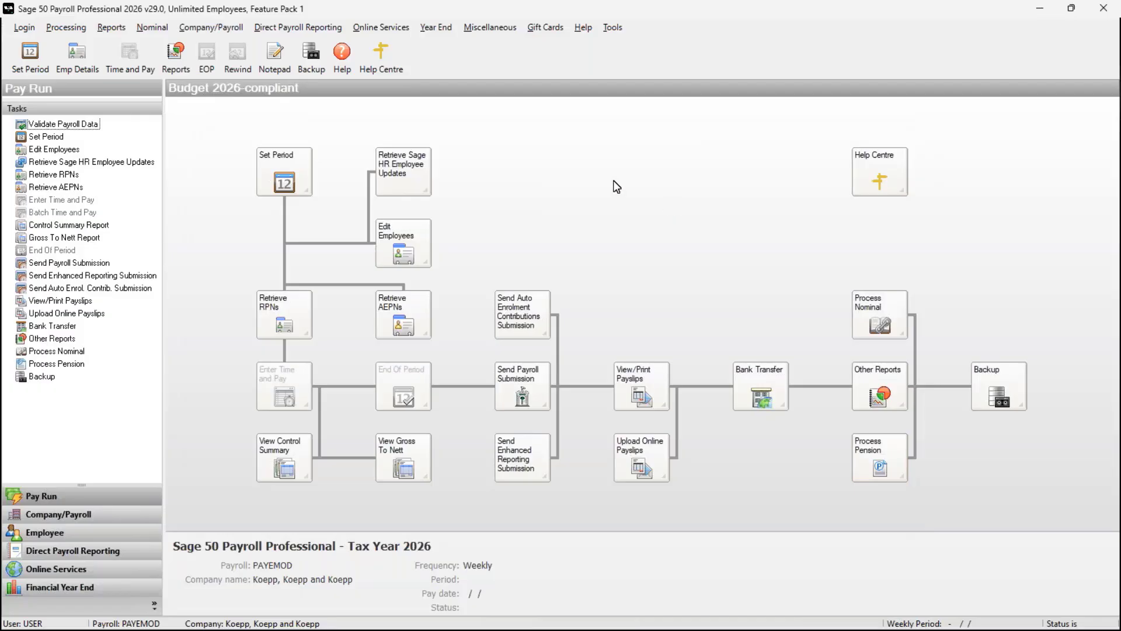
- Look at the financial year-end options for clearing deductions and close them without clearing anything
{"action": "left_click", "coordinate": [438, 28]}
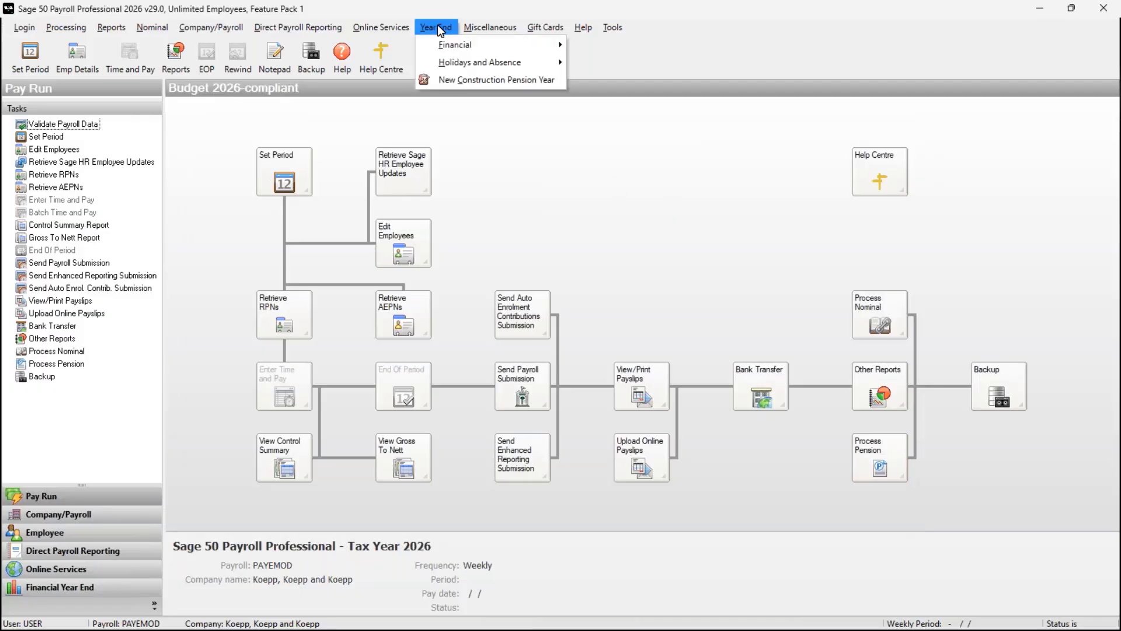
{"action": "mouse_move", "coordinate": [444, 46]}
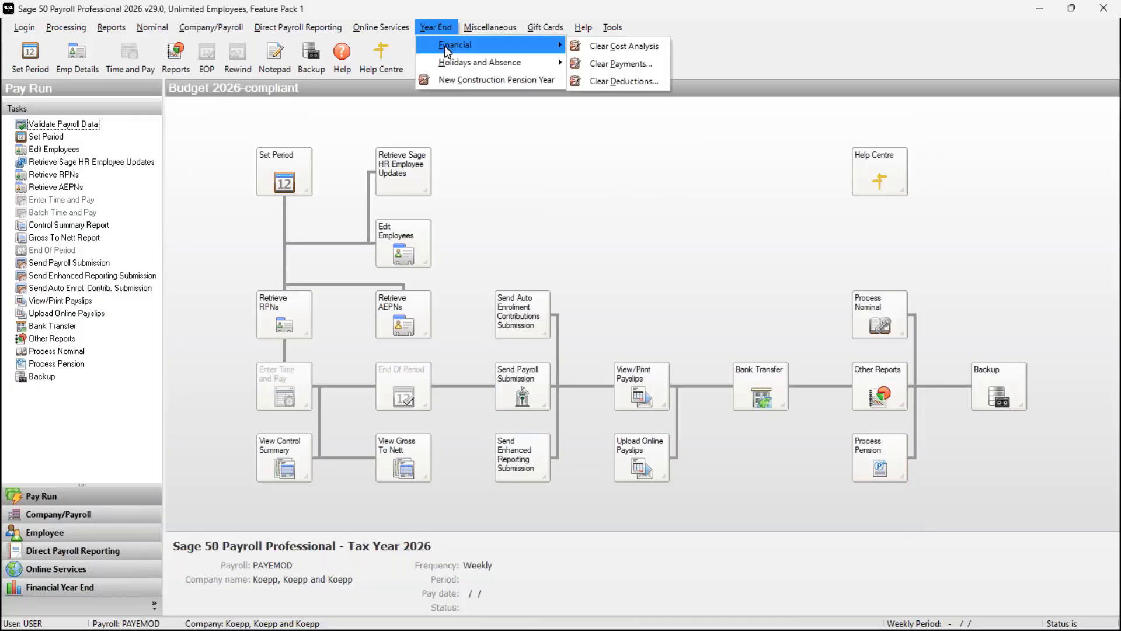
{"action": "left_click", "coordinate": [638, 81]}
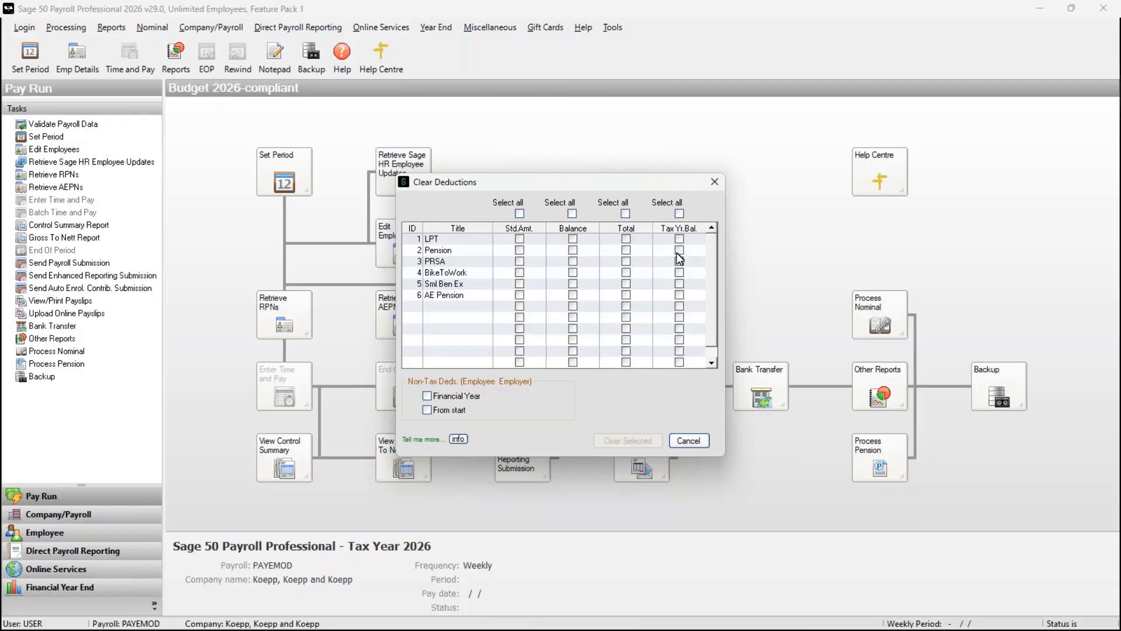
{"action": "left_click", "coordinate": [692, 440]}
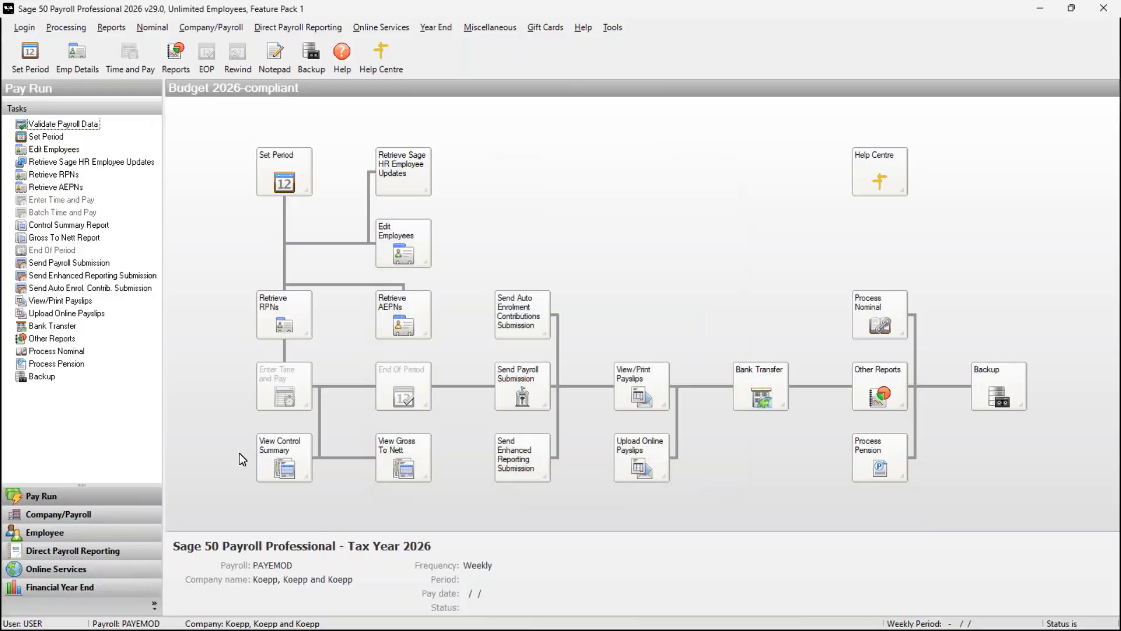
{"action": "key", "text": "alt+Tab"}
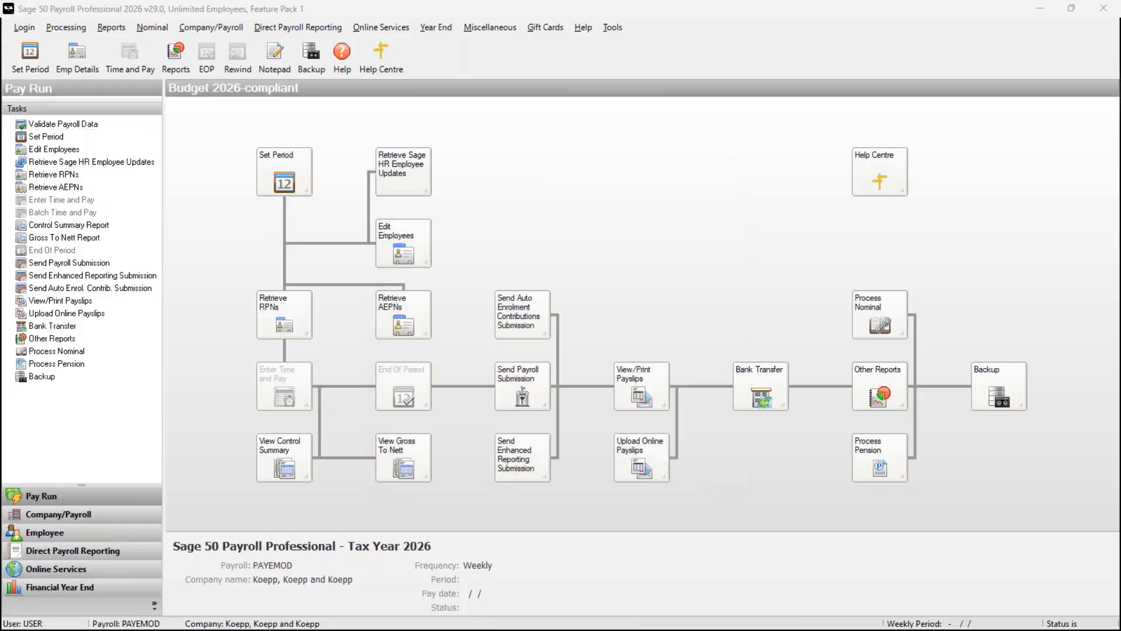
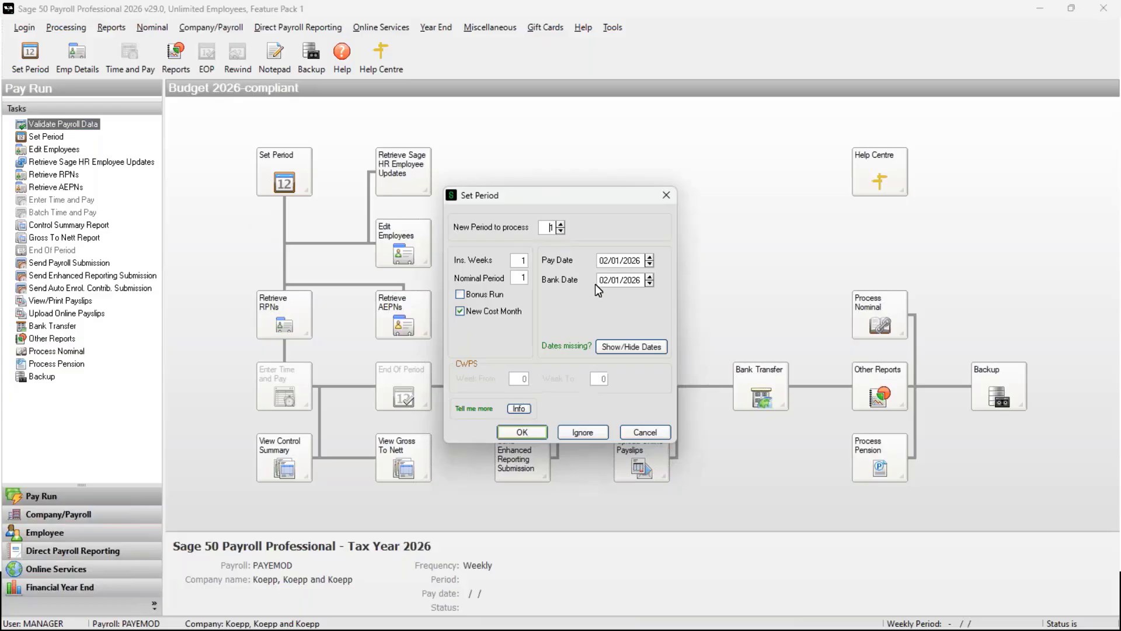
- Set the payroll to period 1 with pay date 02/01/2026, rolling forward the holiday and absence year with all clear down settings
{"action": "left_click", "coordinate": [534, 432]}
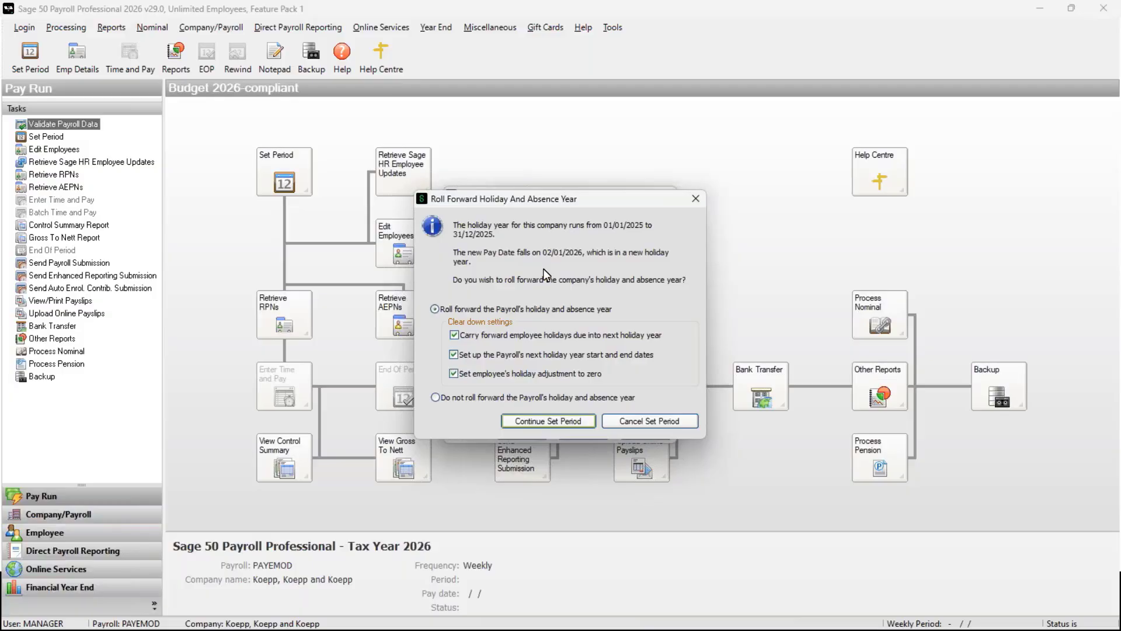
{"action": "left_click", "coordinate": [556, 423]}
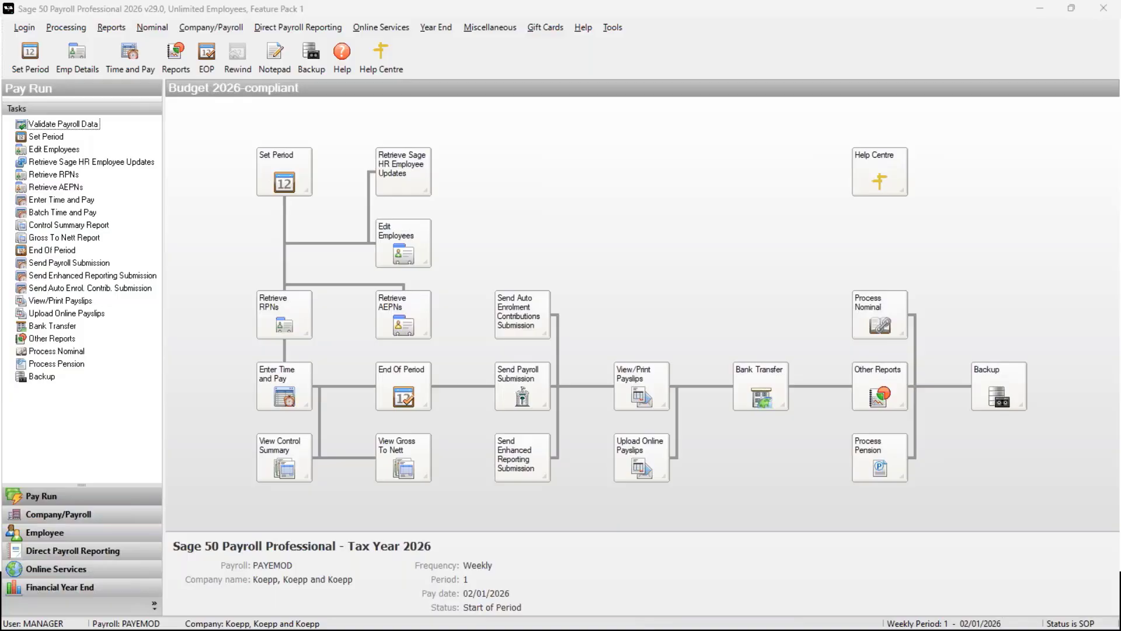
- Retrieve the RPNs from Revenue using the saved ROS digital certificate and show the detailed RPN information for the first listed employee
{"action": "left_click", "coordinate": [300, 306]}
{"action": "left_click", "coordinate": [285, 316]}
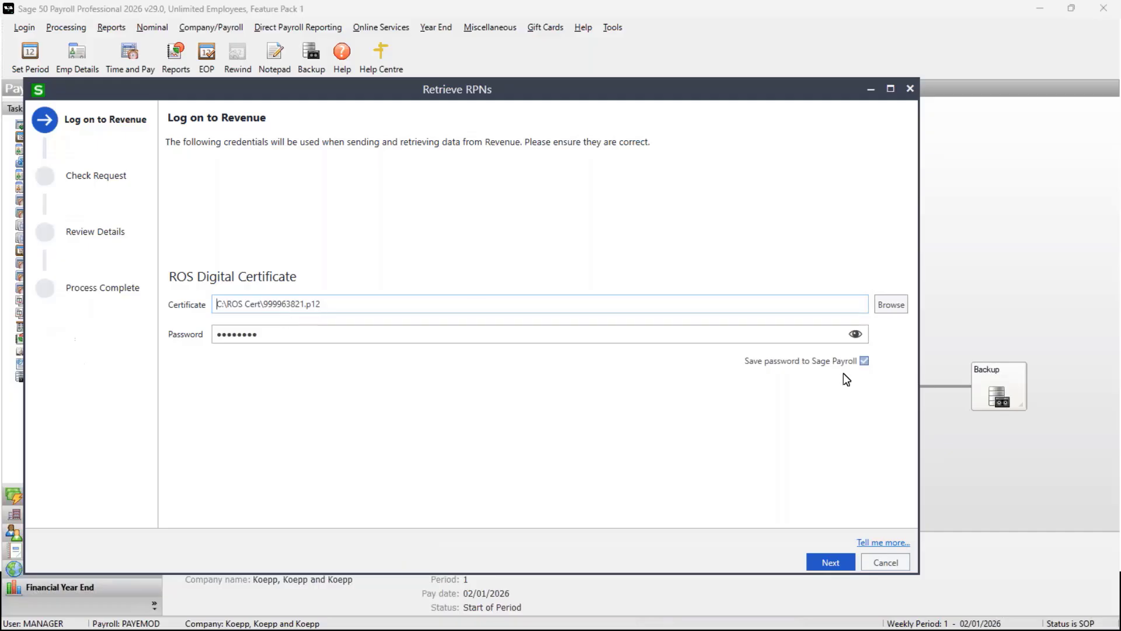
{"action": "left_click", "coordinate": [831, 561]}
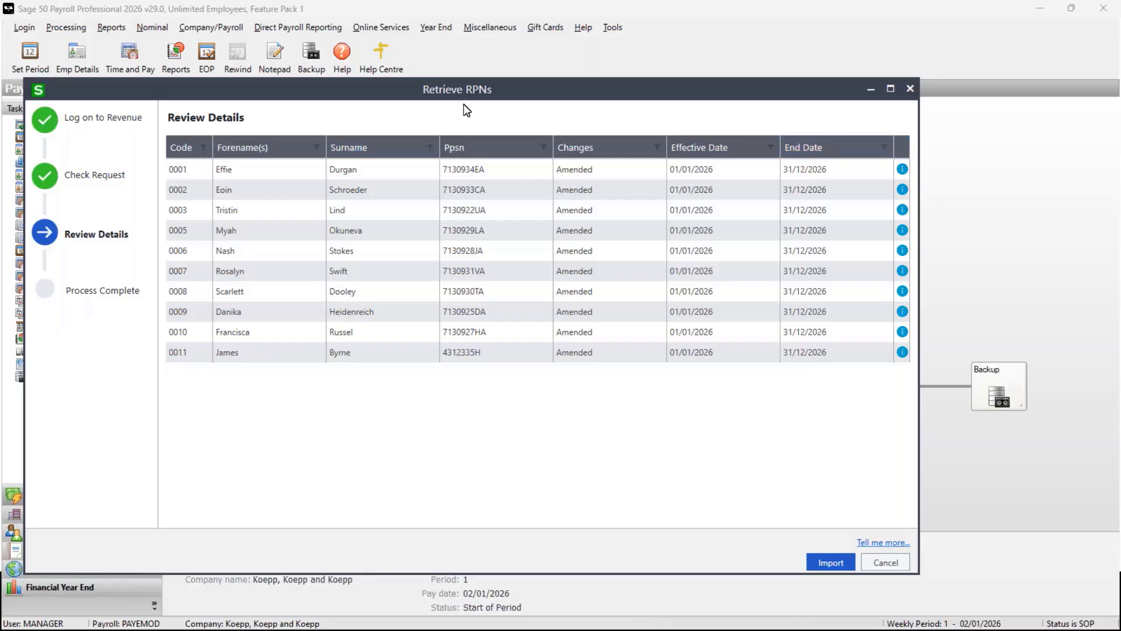
{"action": "left_click", "coordinate": [366, 168]}
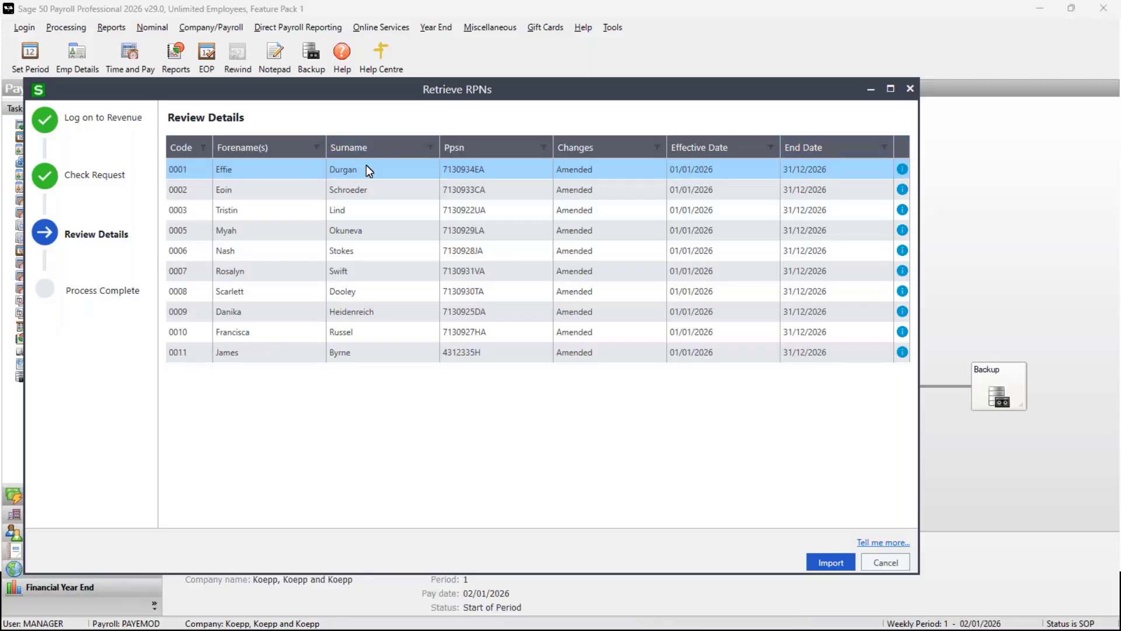
{"action": "left_click", "coordinate": [902, 170]}
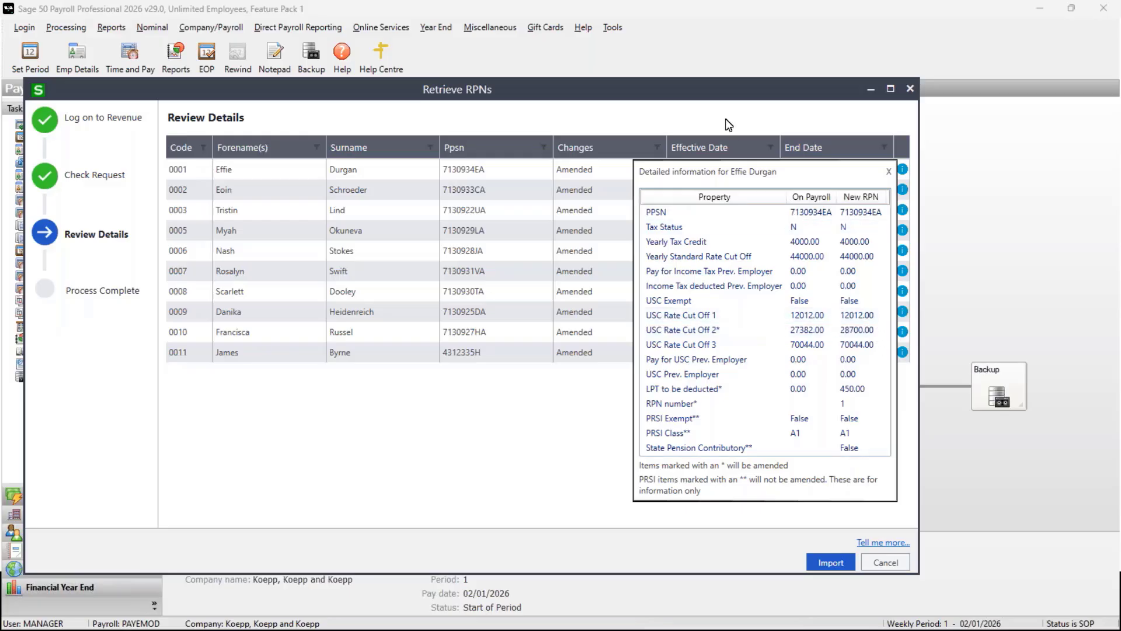
- Import all the reviewed RPNs, finish the retrieval, and decline retrieving AEPN details from NAERSA
{"action": "left_click", "coordinate": [889, 172]}
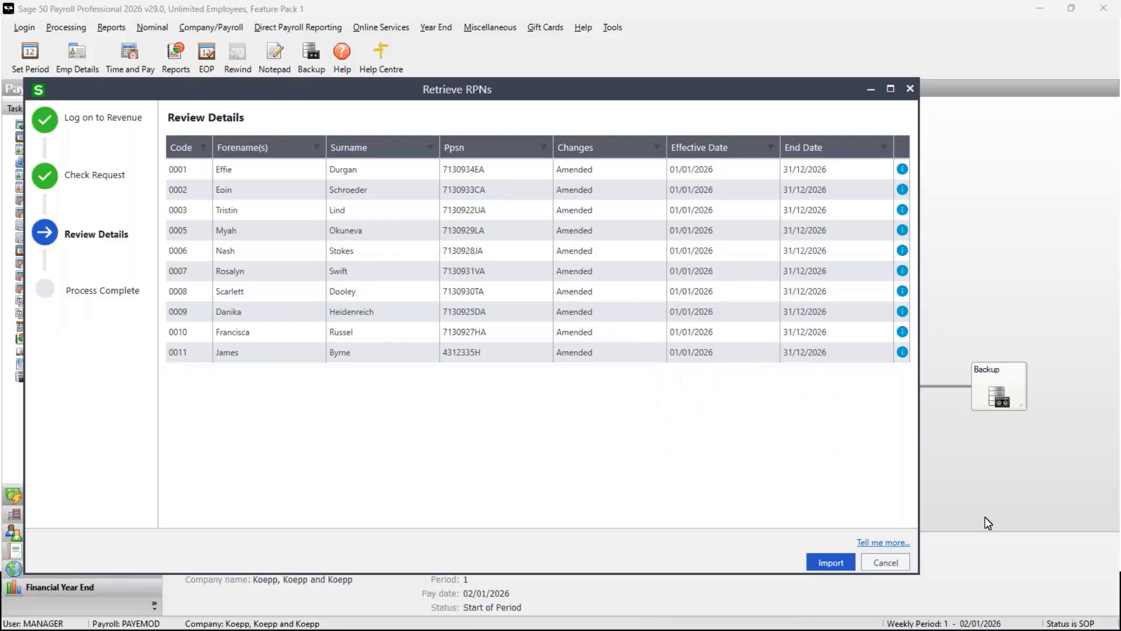
{"action": "left_click", "coordinate": [836, 563]}
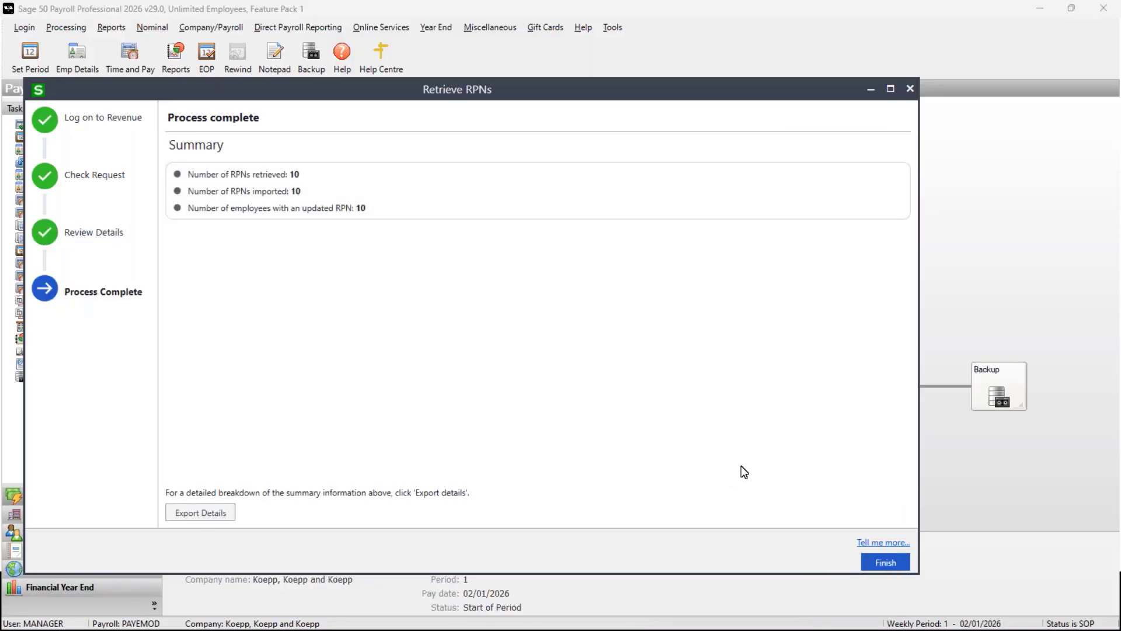
{"action": "left_click", "coordinate": [885, 562]}
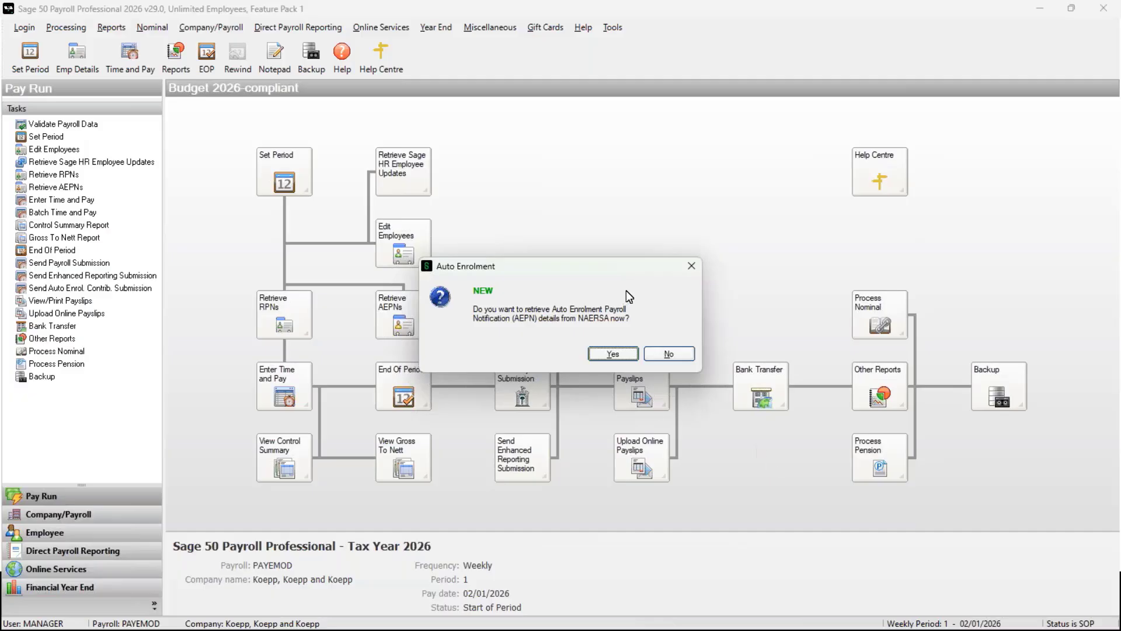
{"action": "left_click", "coordinate": [678, 358]}
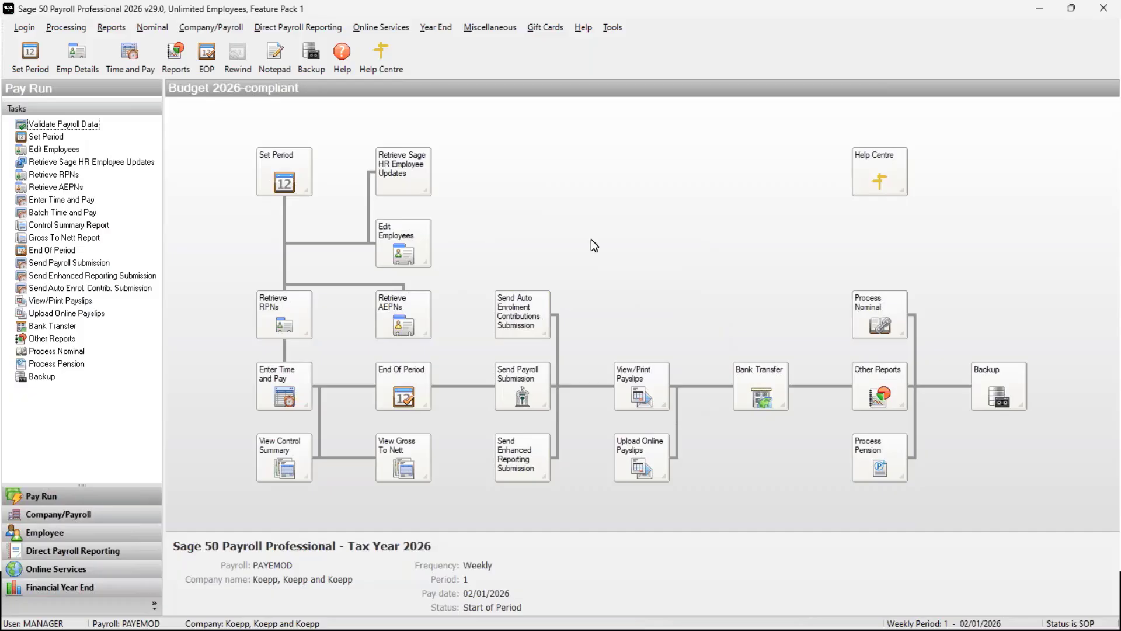
{"action": "left_click", "coordinate": [298, 379]}
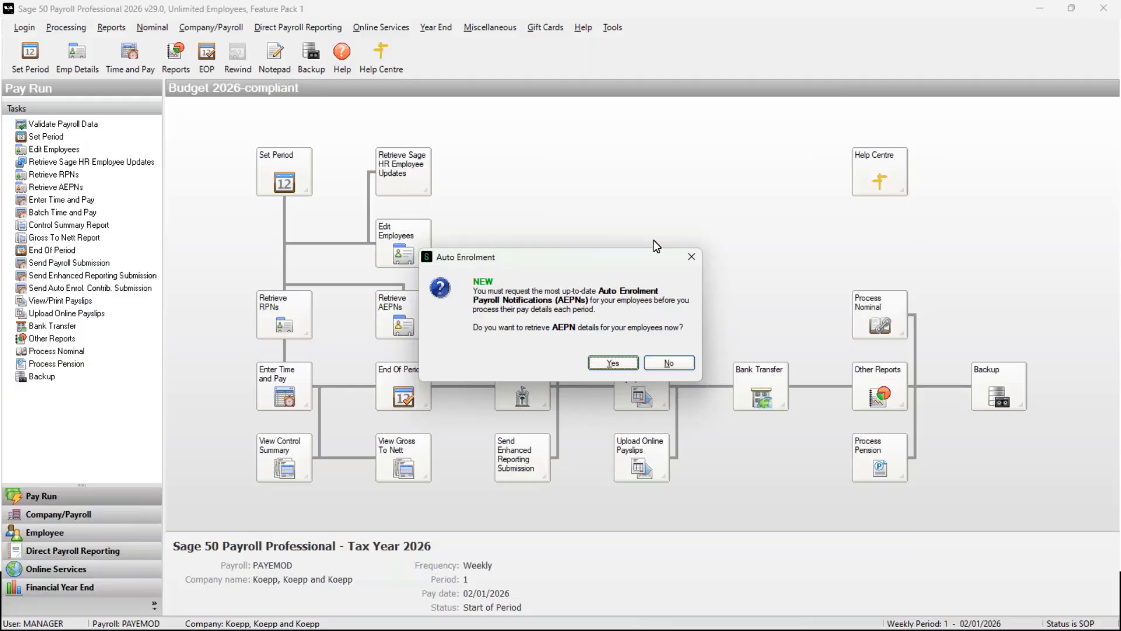
{"action": "left_click", "coordinate": [686, 261]}
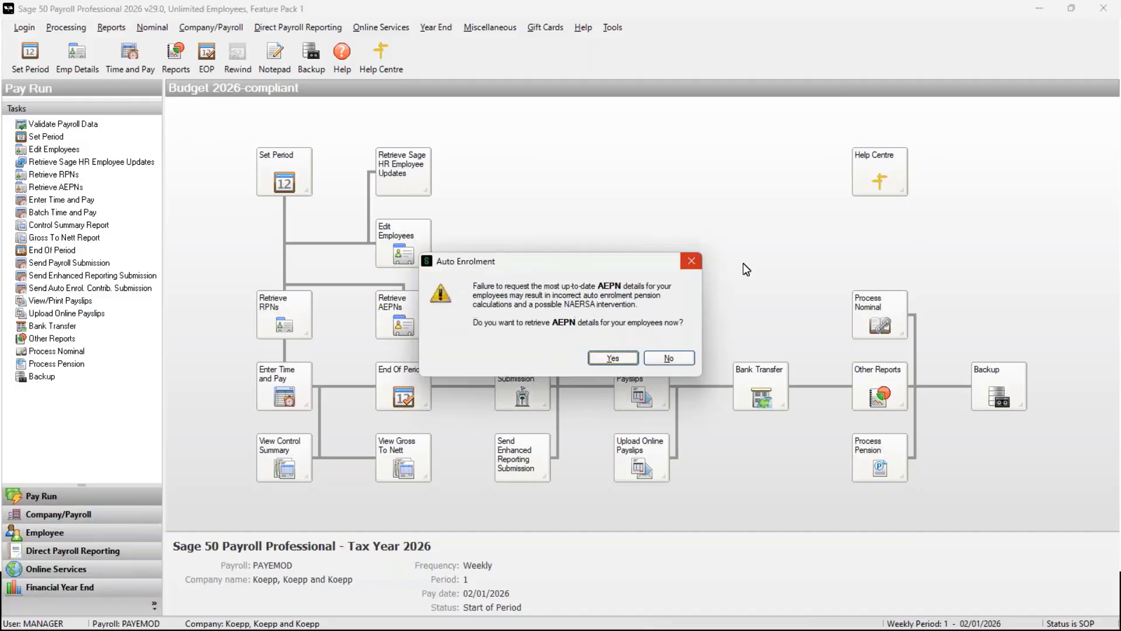
{"action": "left_click", "coordinate": [699, 266]}
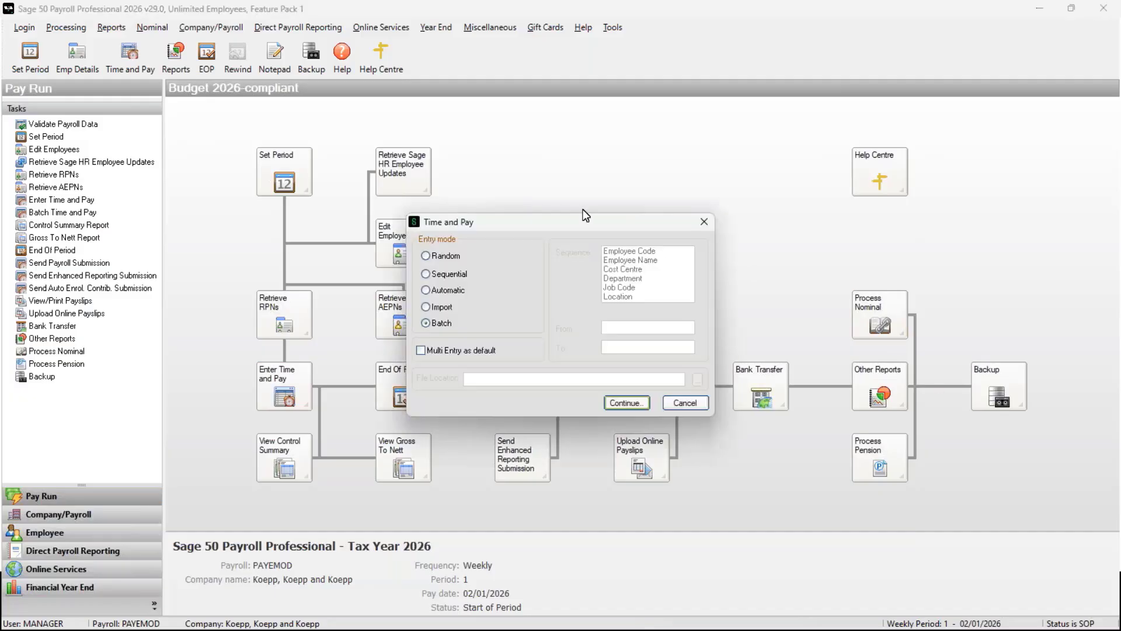
{"action": "key", "text": "Escape"}
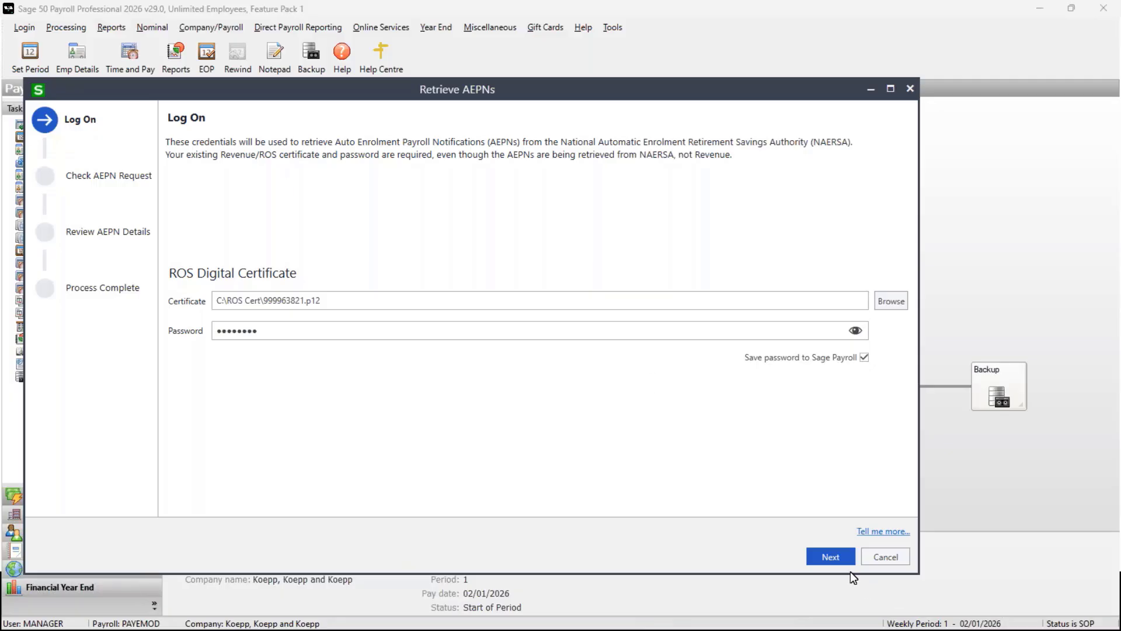
- Retrieve the AEPNs with the saved ROS digital certificate, review an employee's detailed AEPN information, and import them all
{"action": "left_click", "coordinate": [835, 556]}
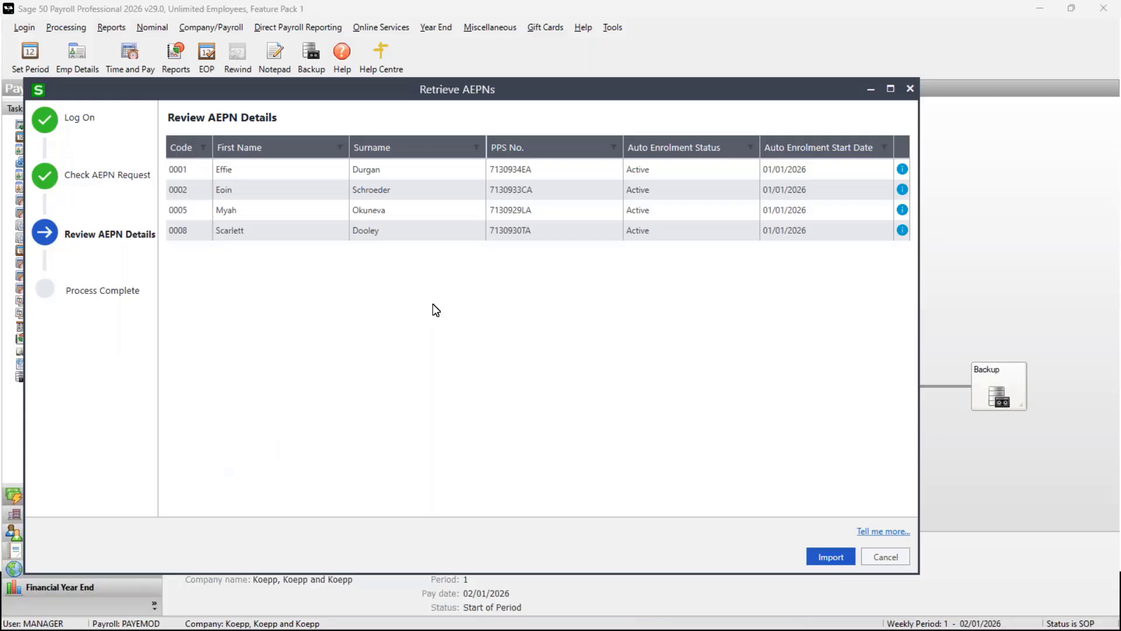
{"action": "left_click", "coordinate": [903, 169]}
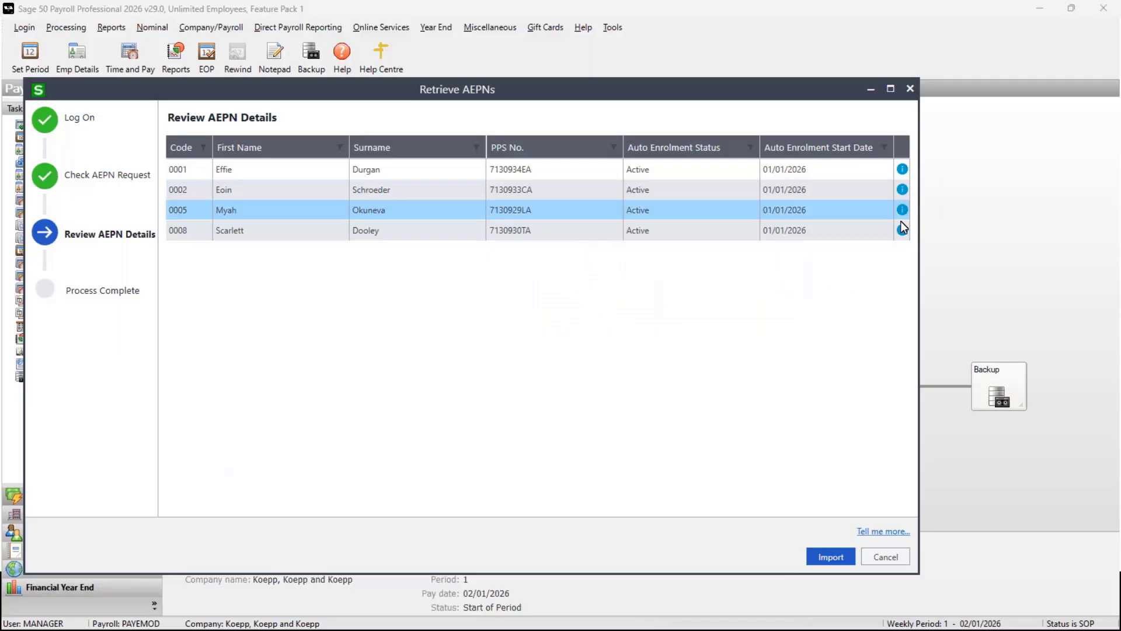
{"action": "mouse_move", "coordinate": [902, 226]}
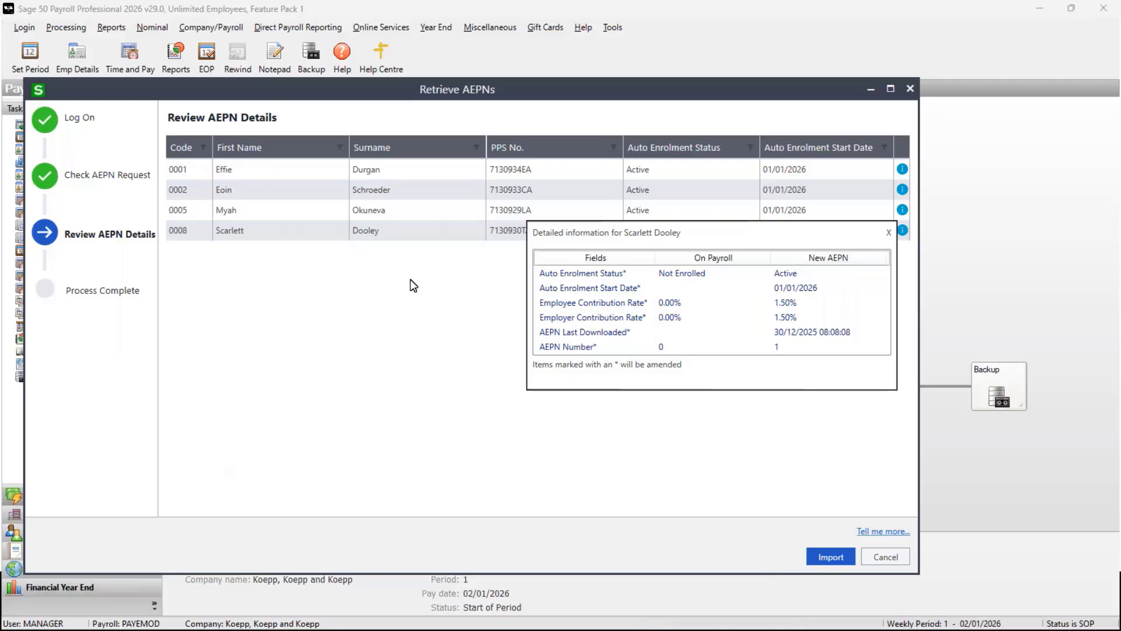
{"action": "left_click", "coordinate": [413, 285]}
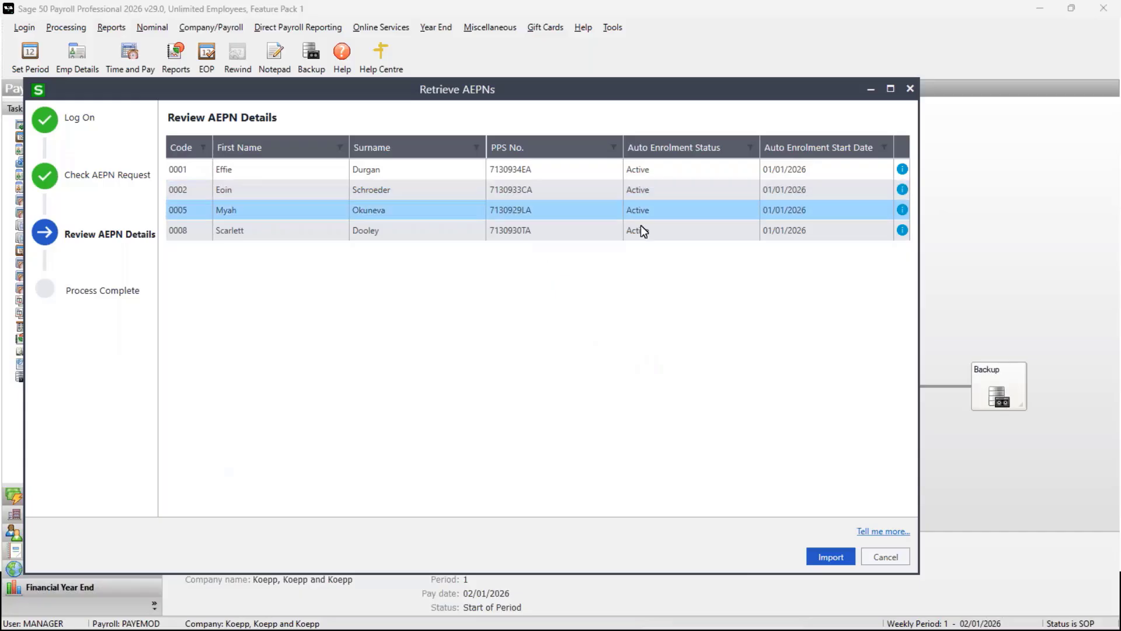
{"action": "left_click", "coordinate": [821, 558]}
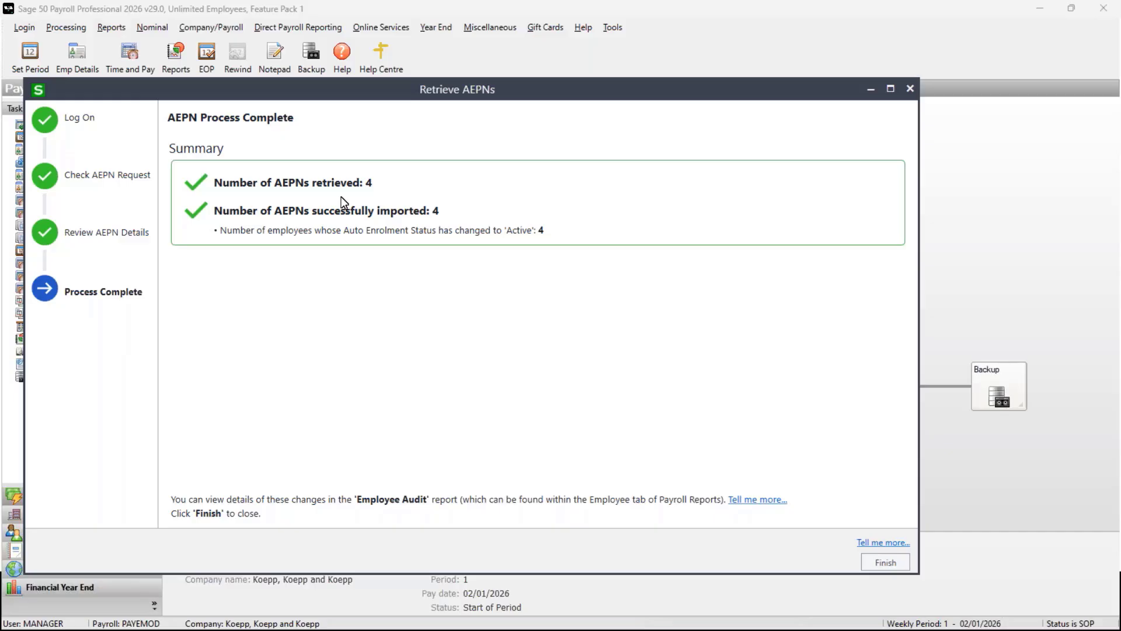
{"action": "left_click", "coordinate": [886, 563]}
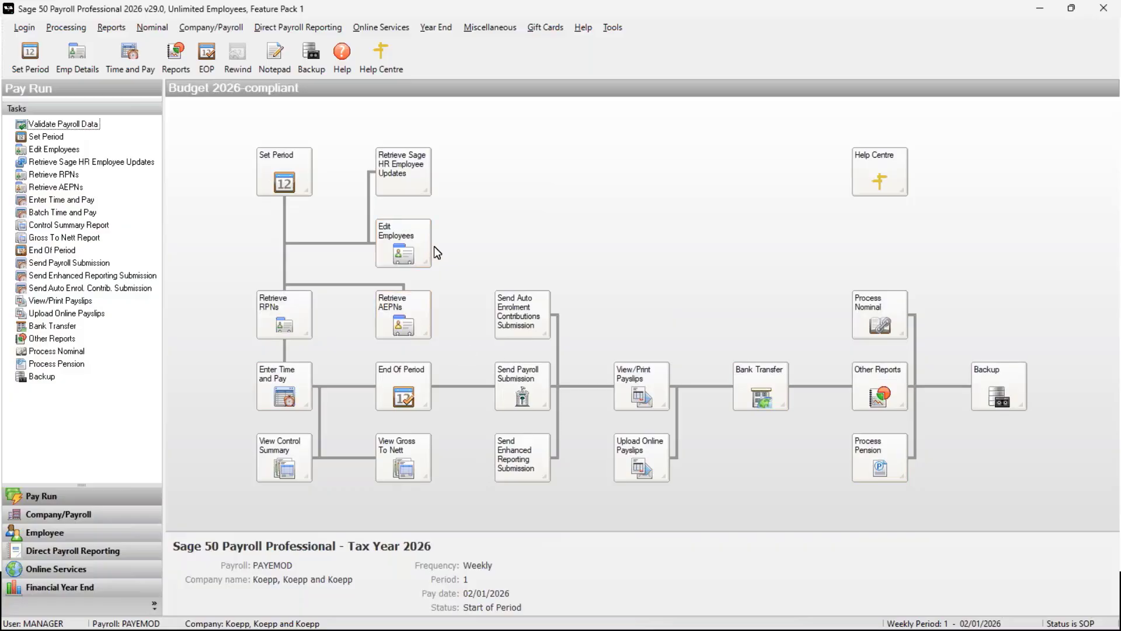
- Check the first employee's Tax / PRSI / USC and Auto Enrolment details, and close the record without changes
{"action": "left_click", "coordinate": [415, 248]}
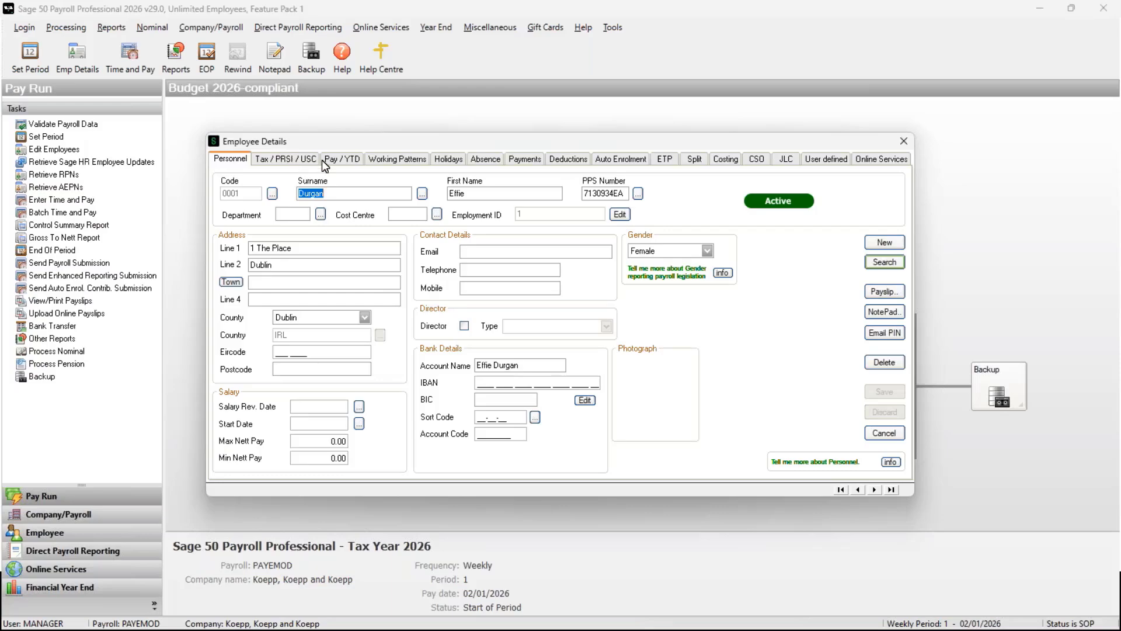
{"action": "left_click", "coordinate": [307, 163]}
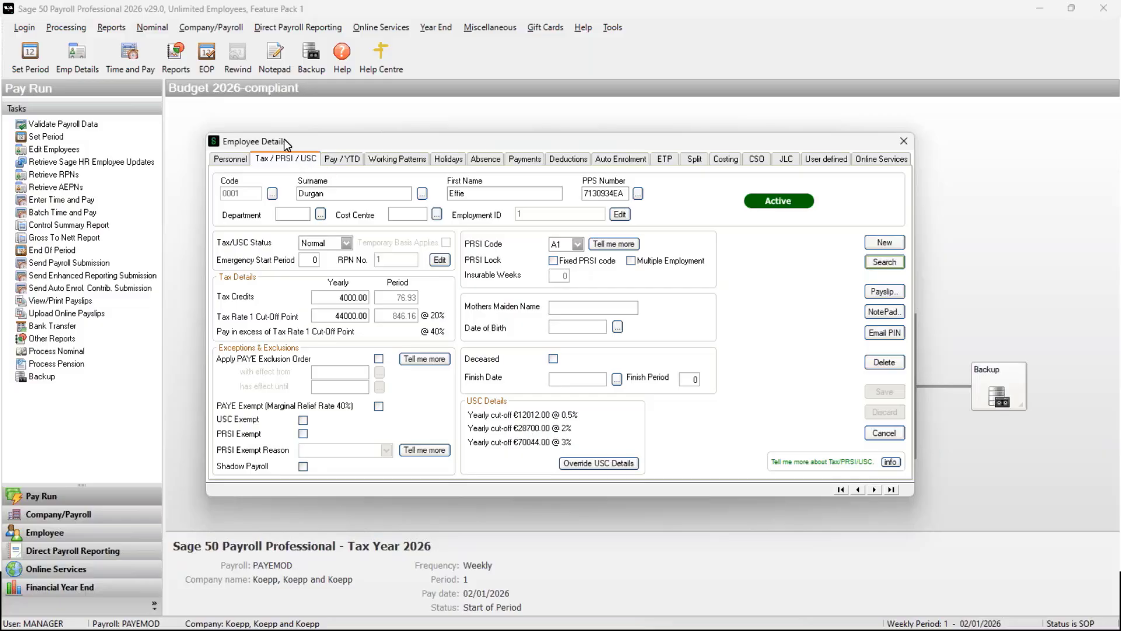
{"action": "left_click", "coordinate": [629, 160]}
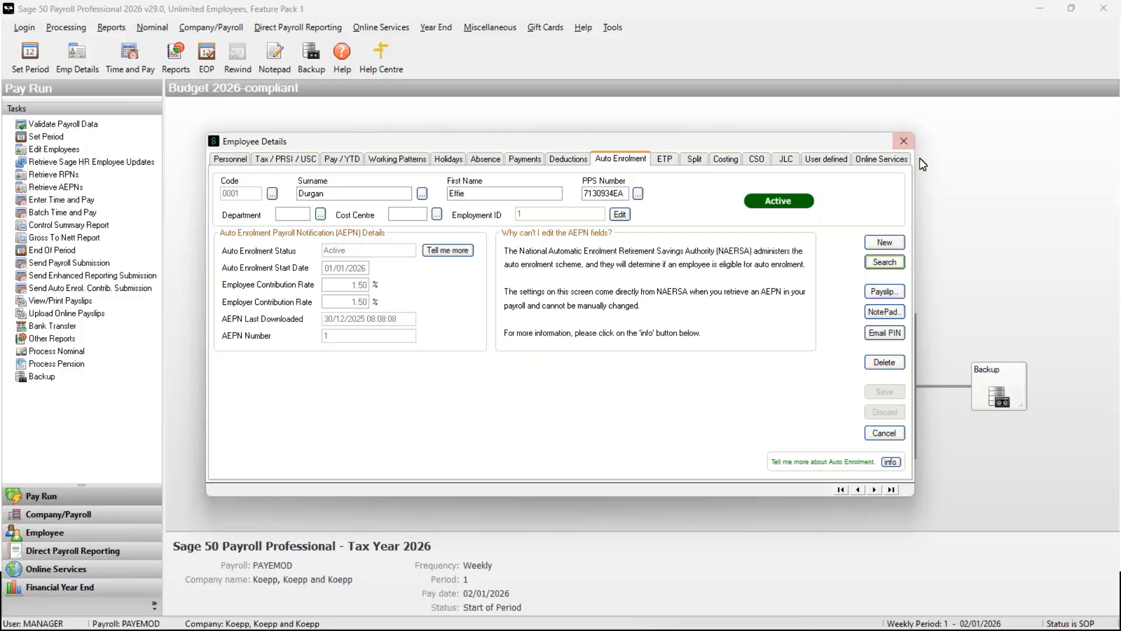
{"action": "left_click", "coordinate": [905, 139]}
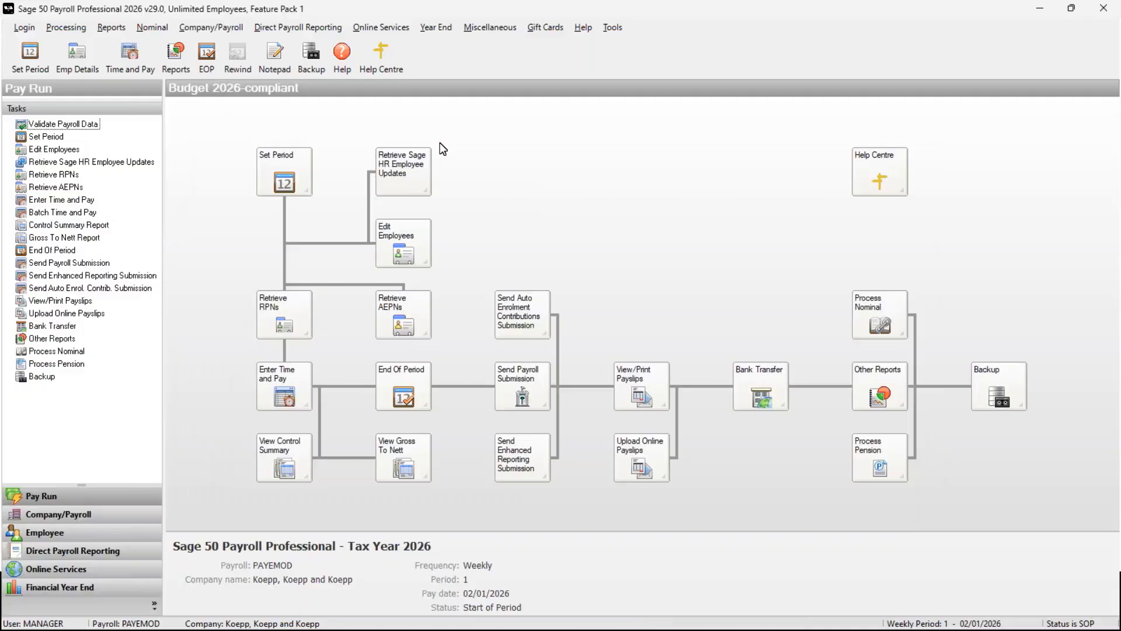
- Open time and pay in Batch mode and review the first employee's auto enrolment pension deduction in the detailed entry and payslip preview
{"action": "left_click", "coordinate": [294, 389]}
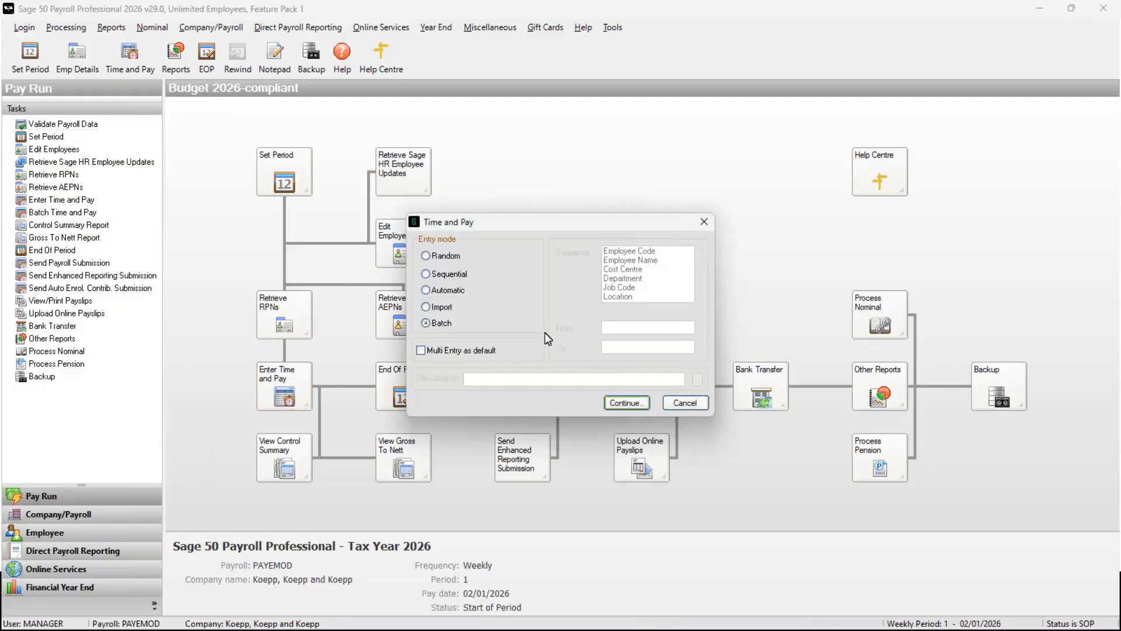
{"action": "left_click", "coordinate": [641, 404]}
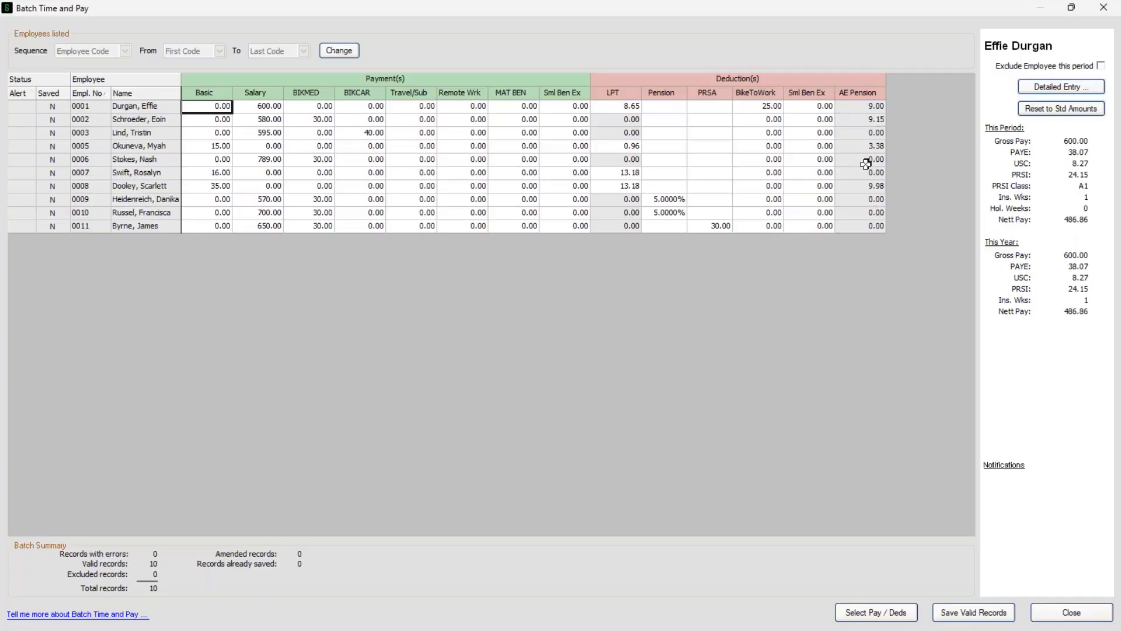
{"action": "mouse_move", "coordinate": [853, 177]}
{"action": "mouse_move", "coordinate": [880, 119]}
{"action": "left_click", "coordinate": [1061, 88]}
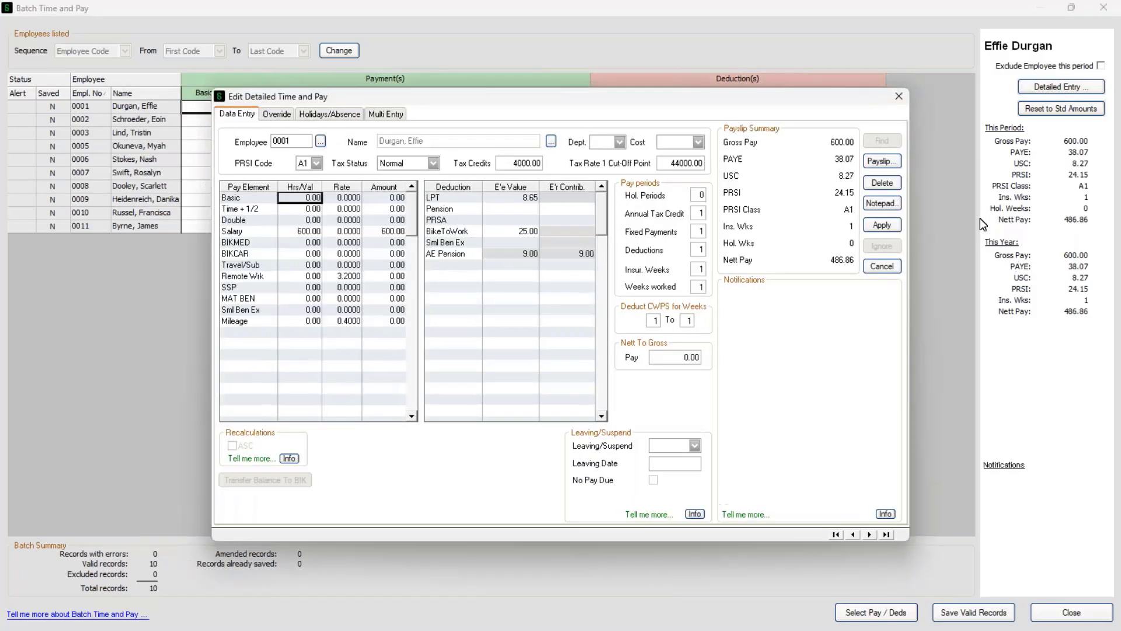
{"action": "left_click", "coordinate": [881, 162]}
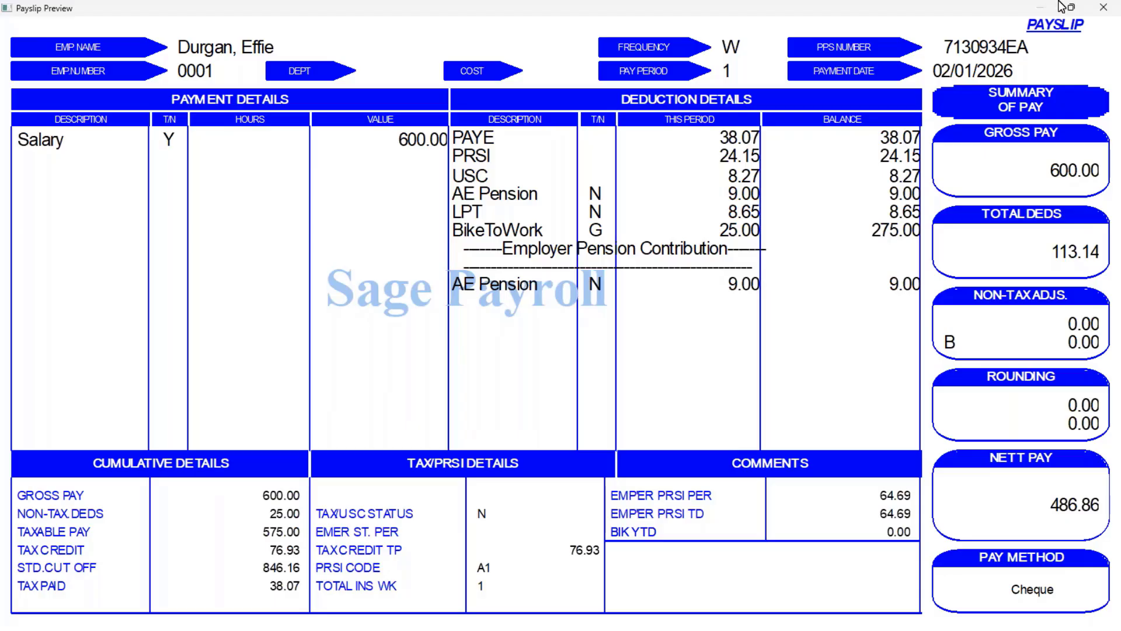
{"action": "left_click", "coordinate": [1104, 8]}
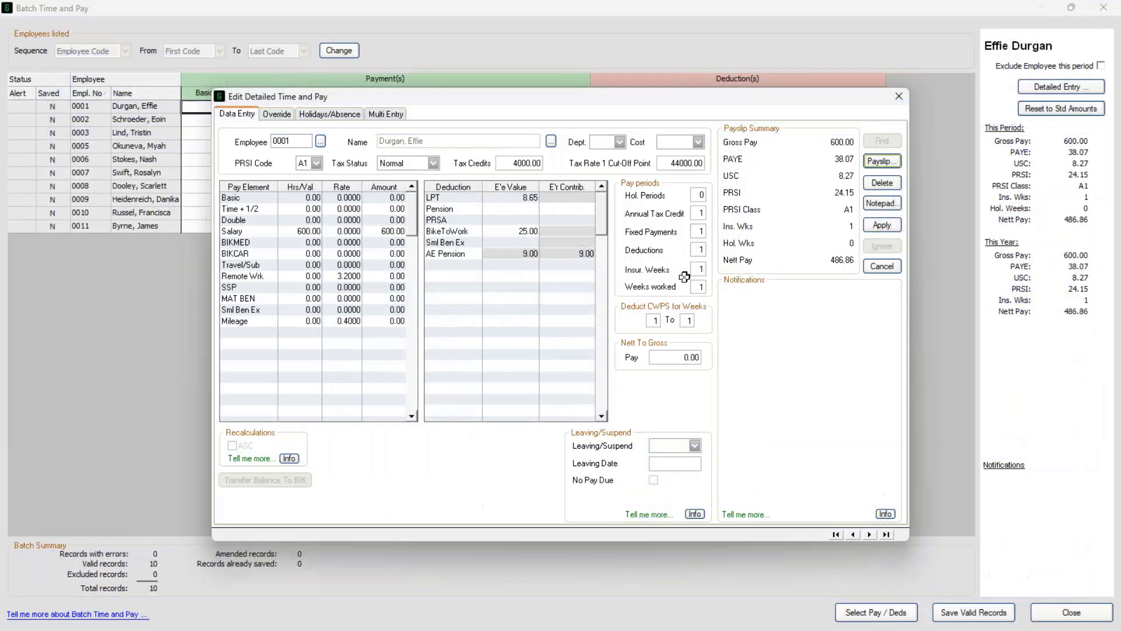
{"action": "left_click", "coordinate": [535, 256]}
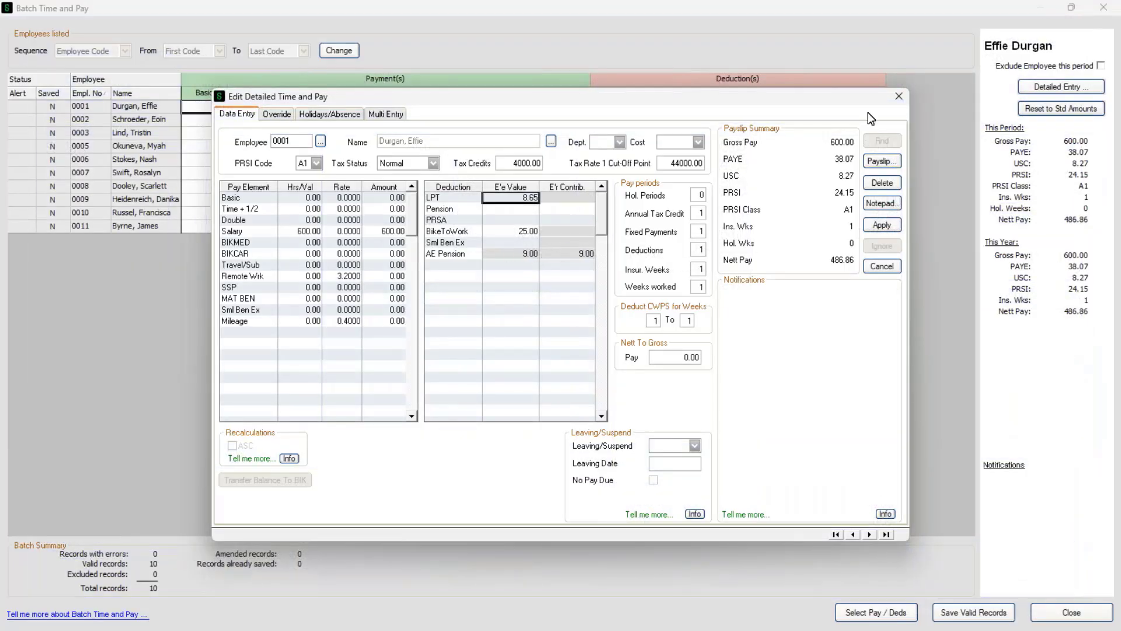
{"action": "left_click", "coordinate": [898, 99]}
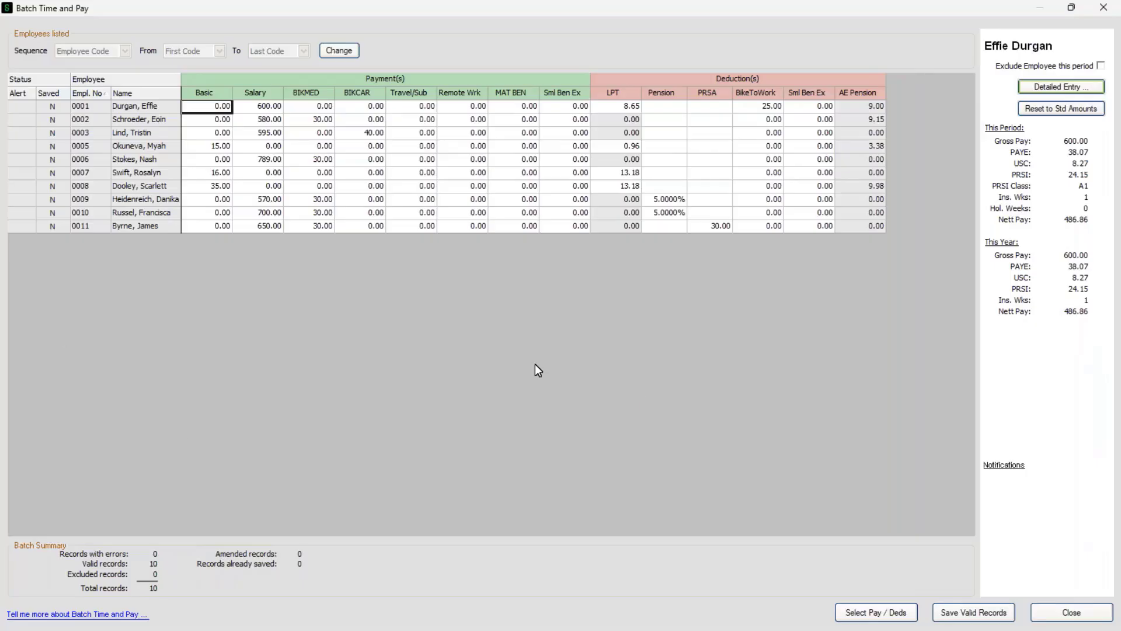
- Save the valid time and pay records for all employees and run End of Period, posting the calculation results
{"action": "left_click", "coordinate": [973, 611]}
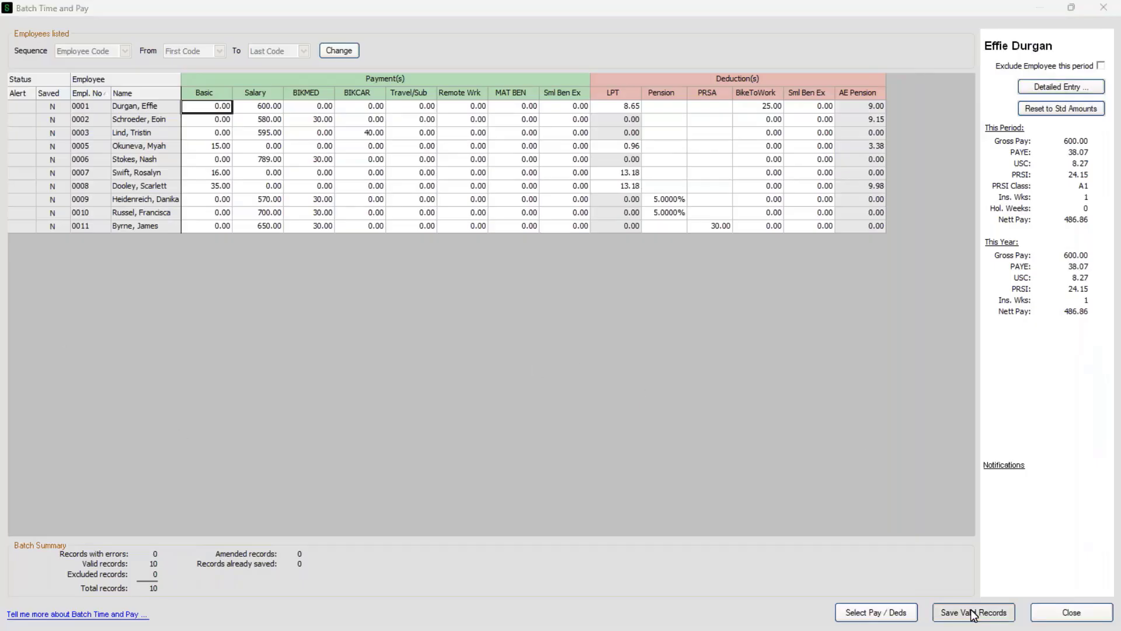
{"action": "left_click", "coordinate": [578, 357]}
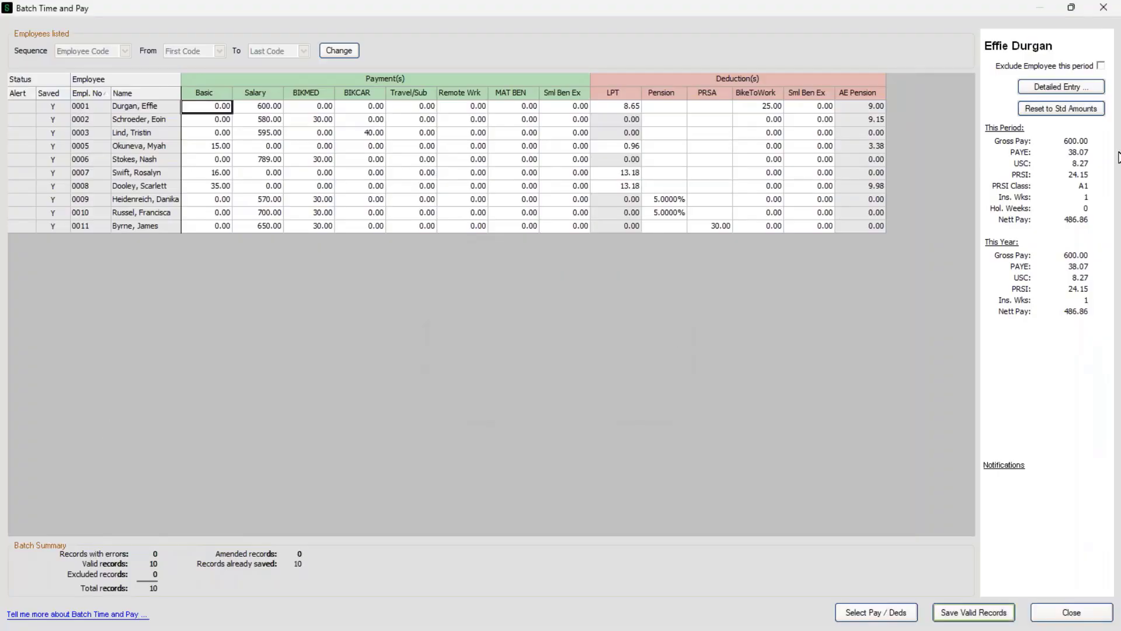
{"action": "left_click", "coordinate": [1103, 7]}
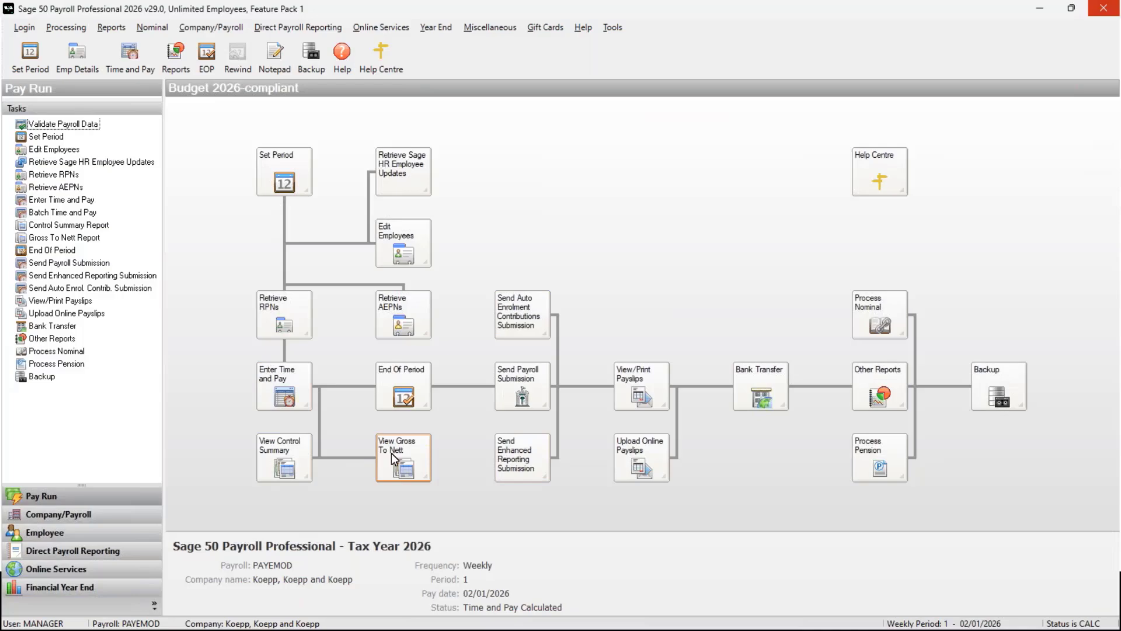
{"action": "left_click", "coordinate": [422, 380]}
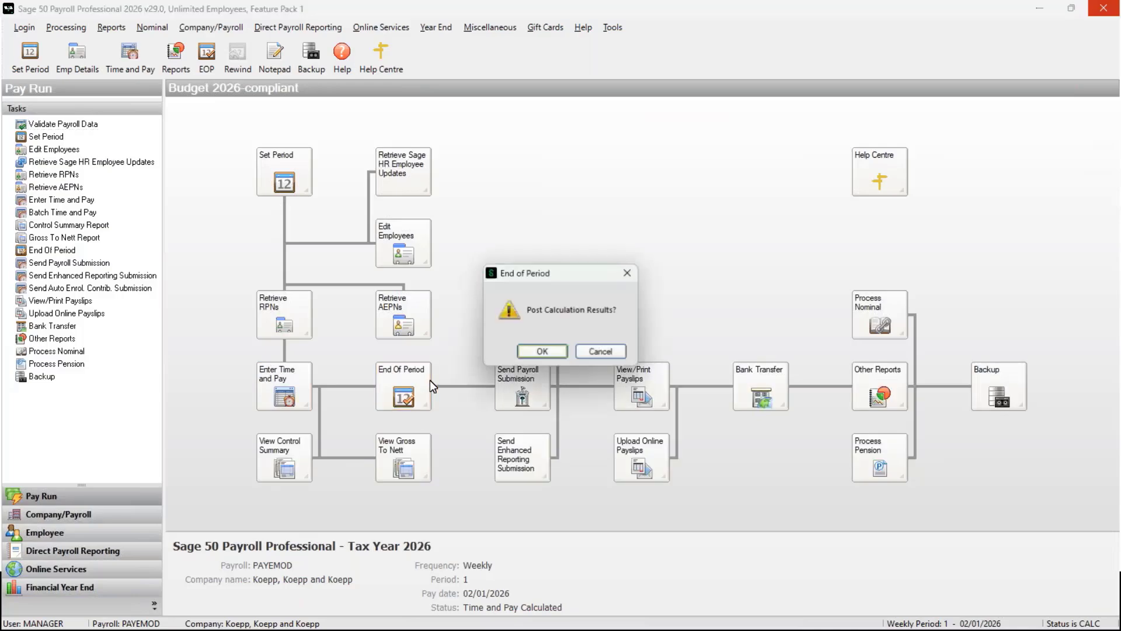
{"action": "left_click", "coordinate": [540, 352]}
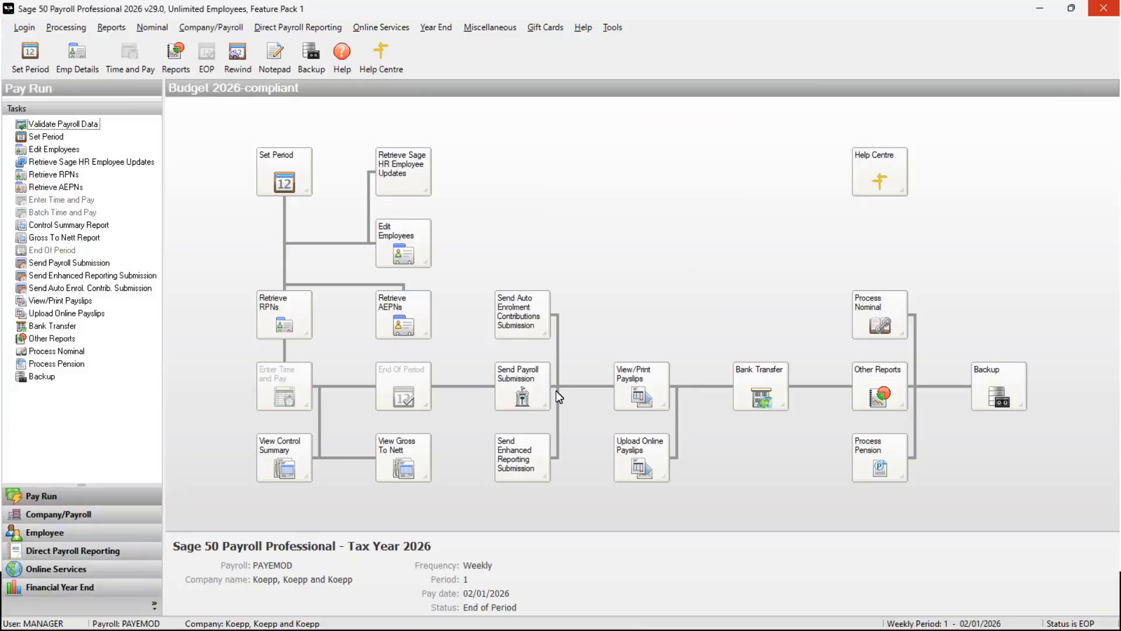
- Send the period 1 payroll submission to Revenue using the saved ROS digital certificate, and close the completed submission
{"action": "left_click", "coordinate": [507, 385]}
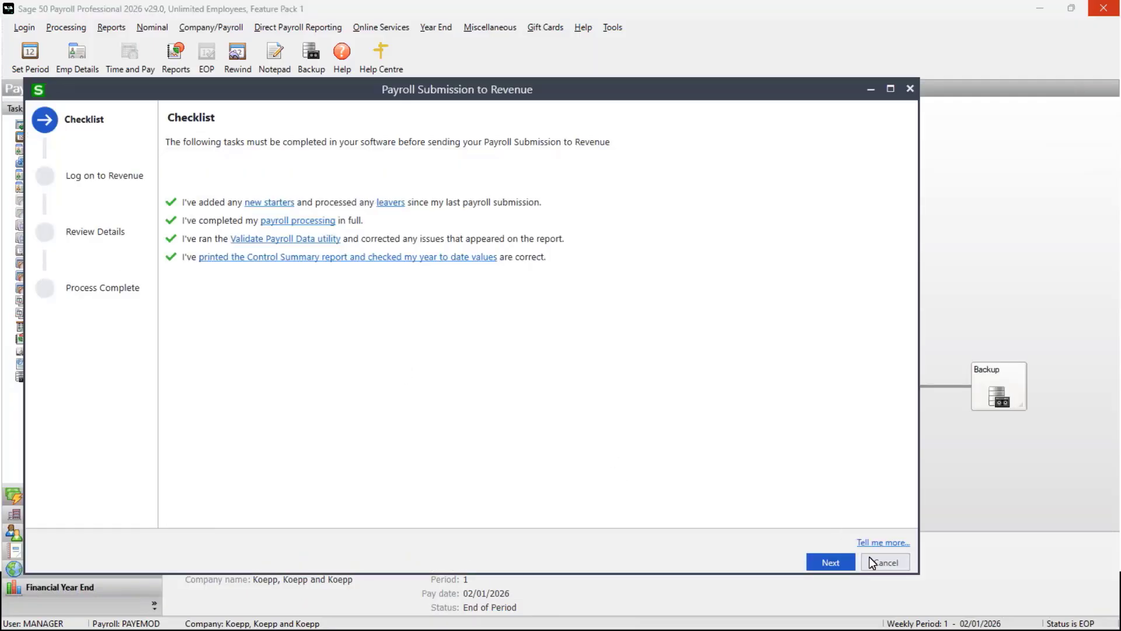
{"action": "left_click", "coordinate": [839, 562]}
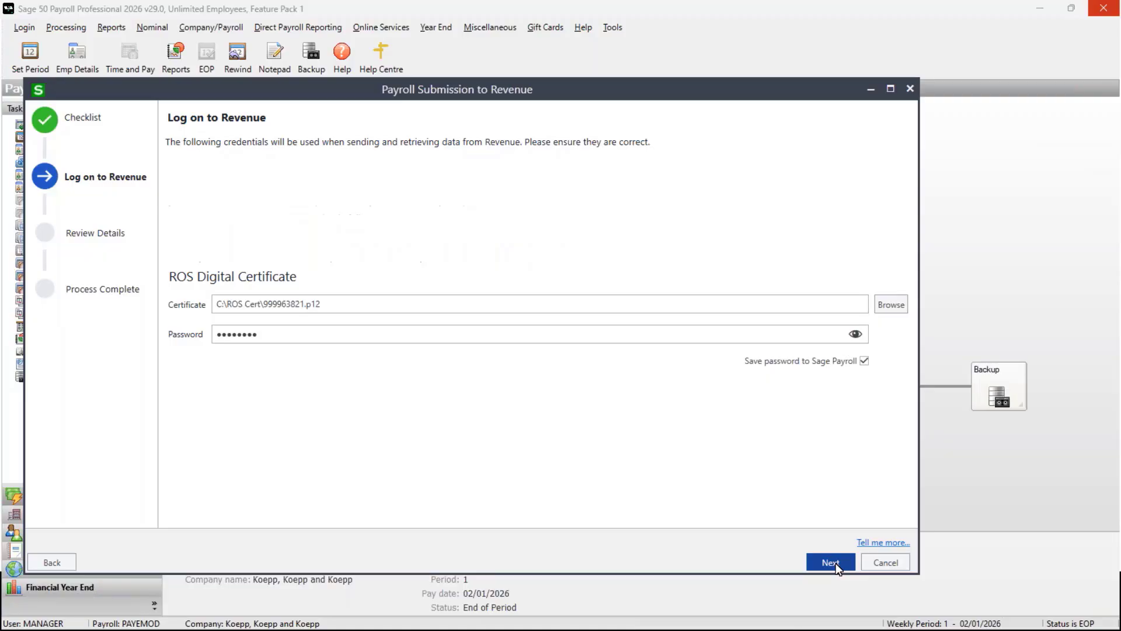
{"action": "left_click", "coordinate": [835, 563]}
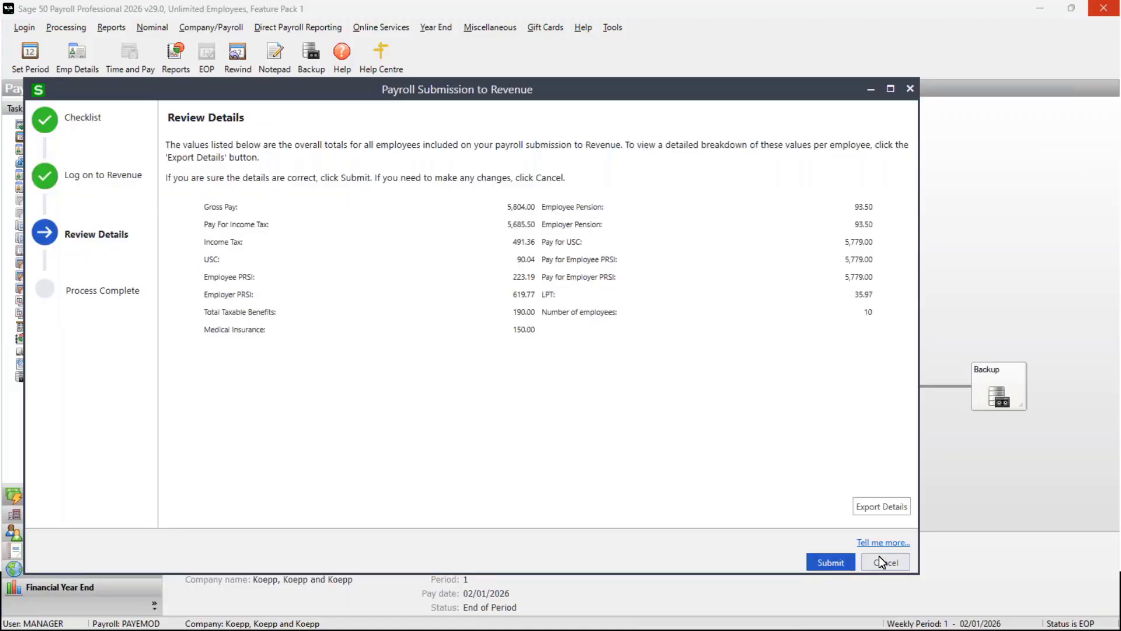
{"action": "left_click", "coordinate": [827, 562]}
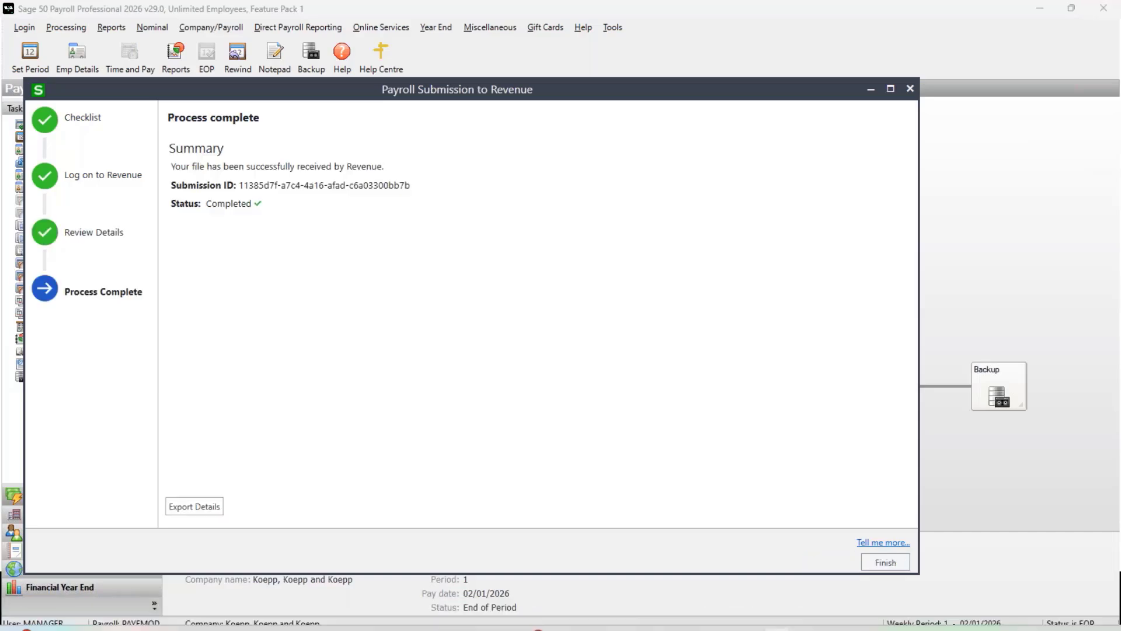
{"action": "left_click", "coordinate": [909, 88]}
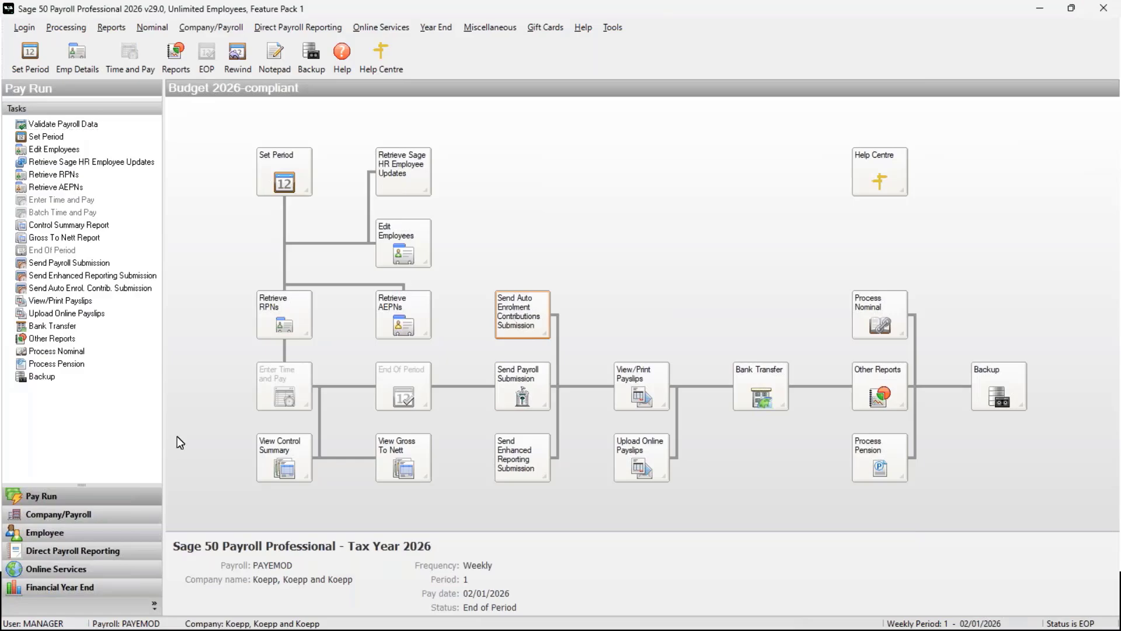
- Send the period 1 auto enrolment contributions submission to NAERSA using the saved ROS digital certificate, and close the completed submission
{"action": "left_click", "coordinate": [111, 425]}
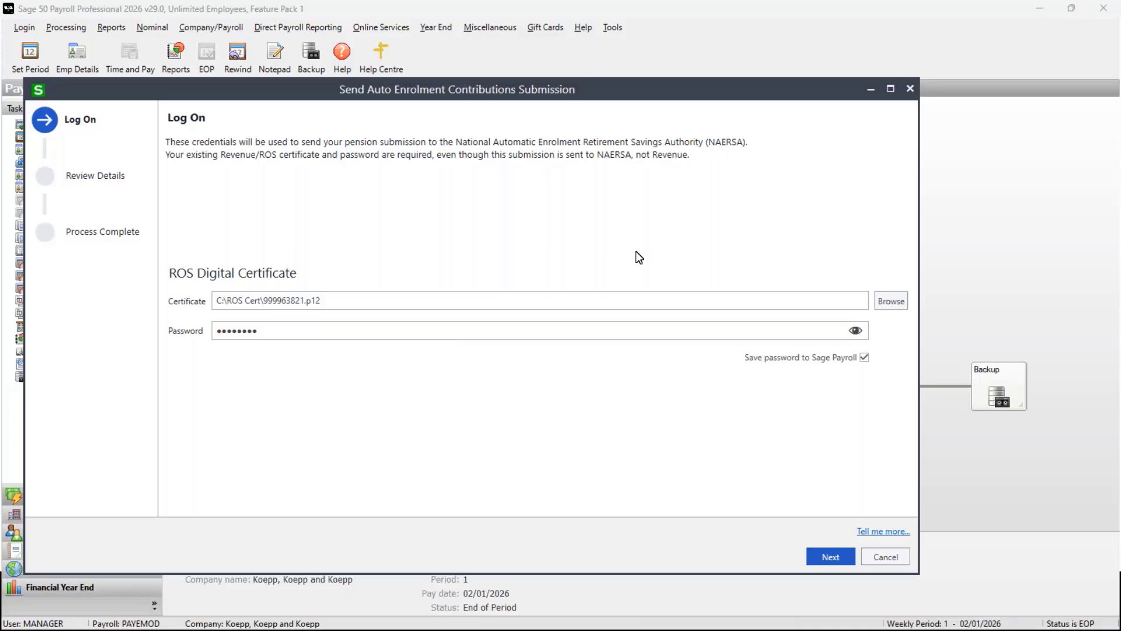
{"action": "left_click", "coordinate": [831, 556]}
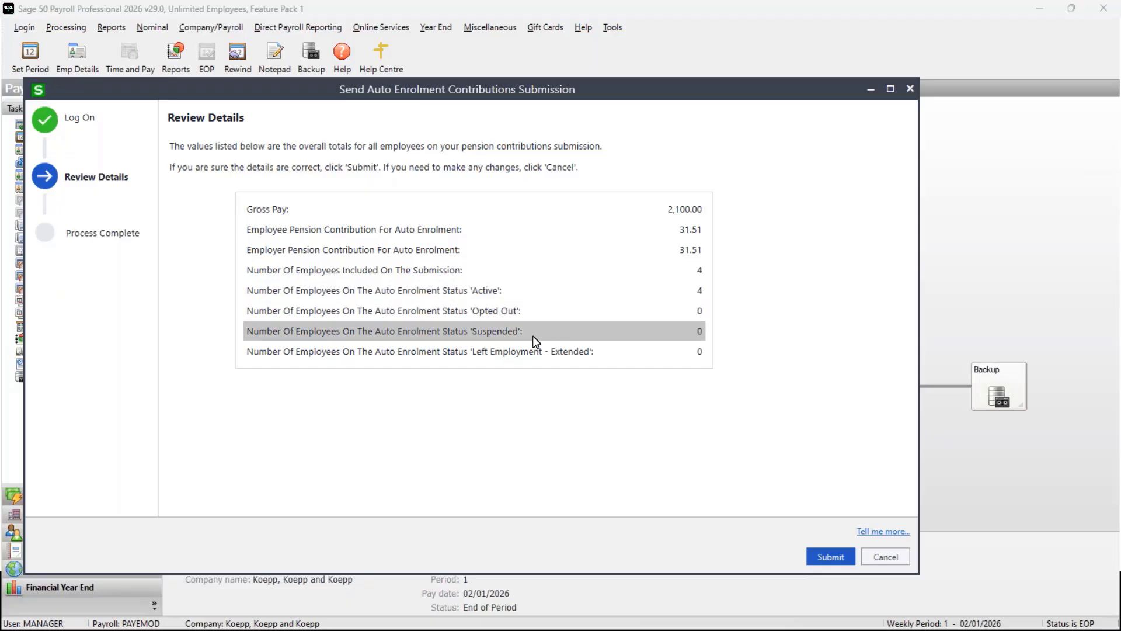
{"action": "left_click", "coordinate": [513, 314]}
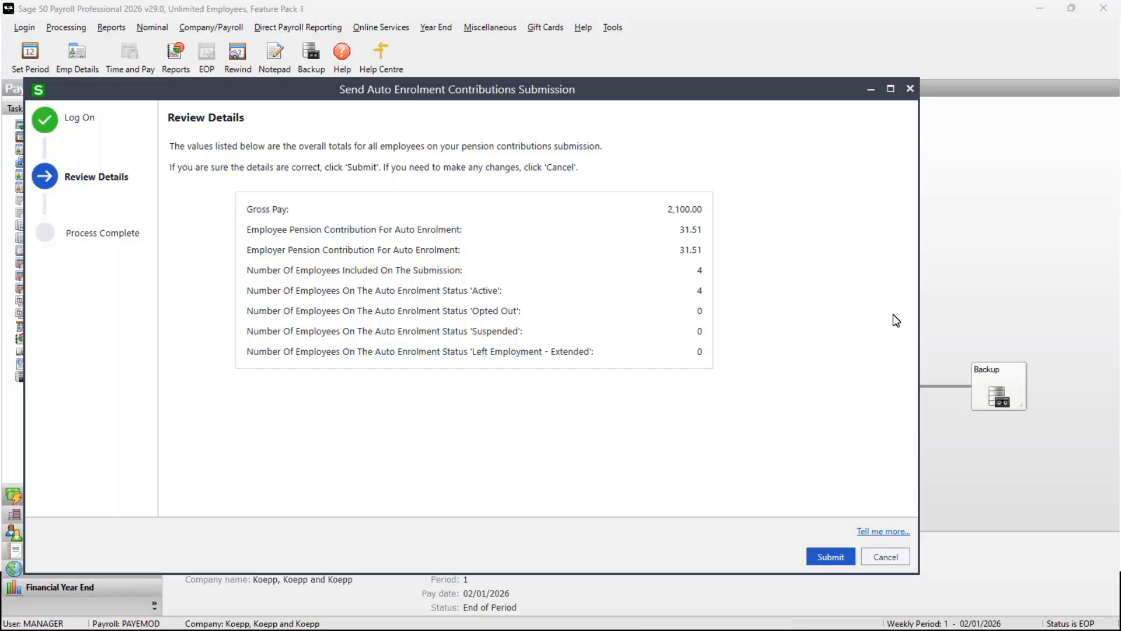
{"action": "left_click", "coordinate": [831, 556]}
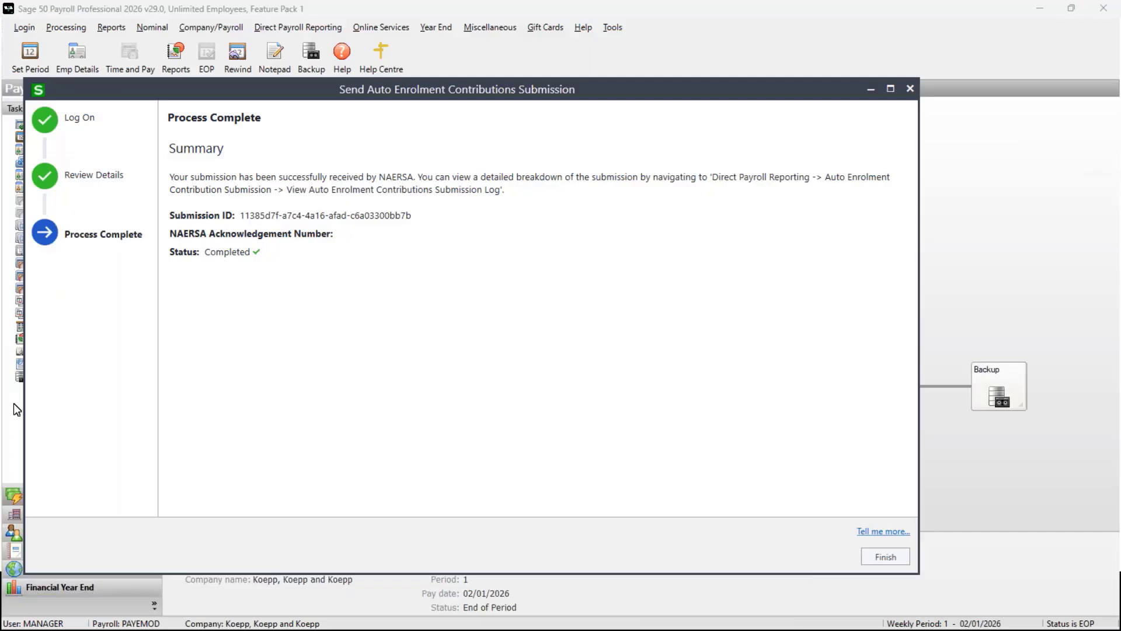
{"action": "left_click", "coordinate": [885, 557]}
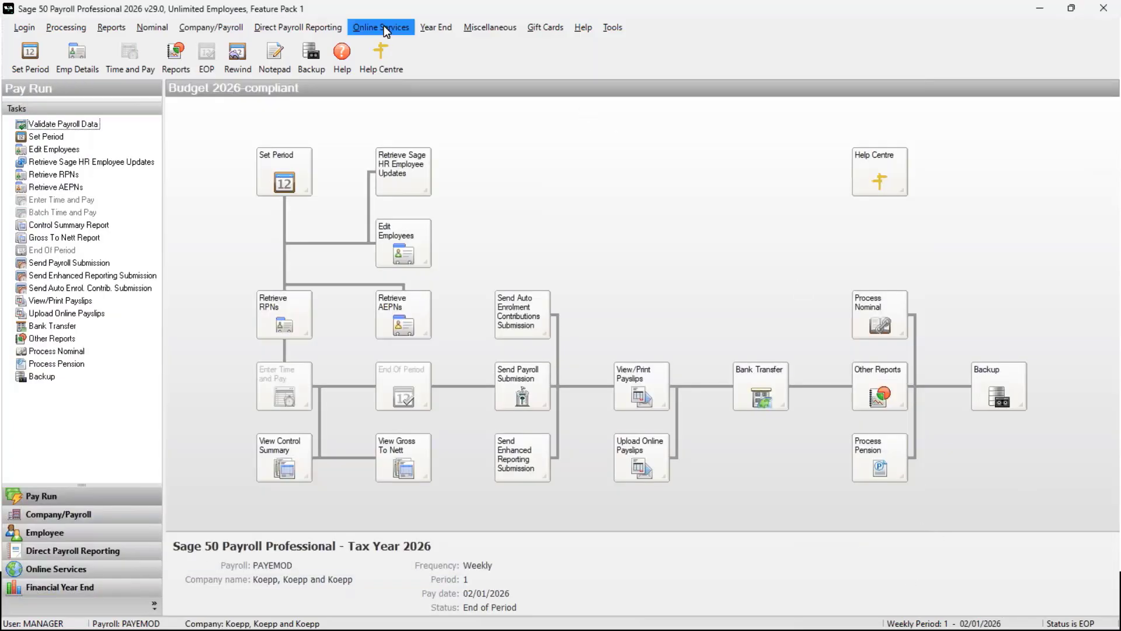
- Review the auto enrolment contributions submission log for period 1, and close the log
{"action": "left_click", "coordinate": [298, 27]}
{"action": "mouse_move", "coordinate": [381, 27]}
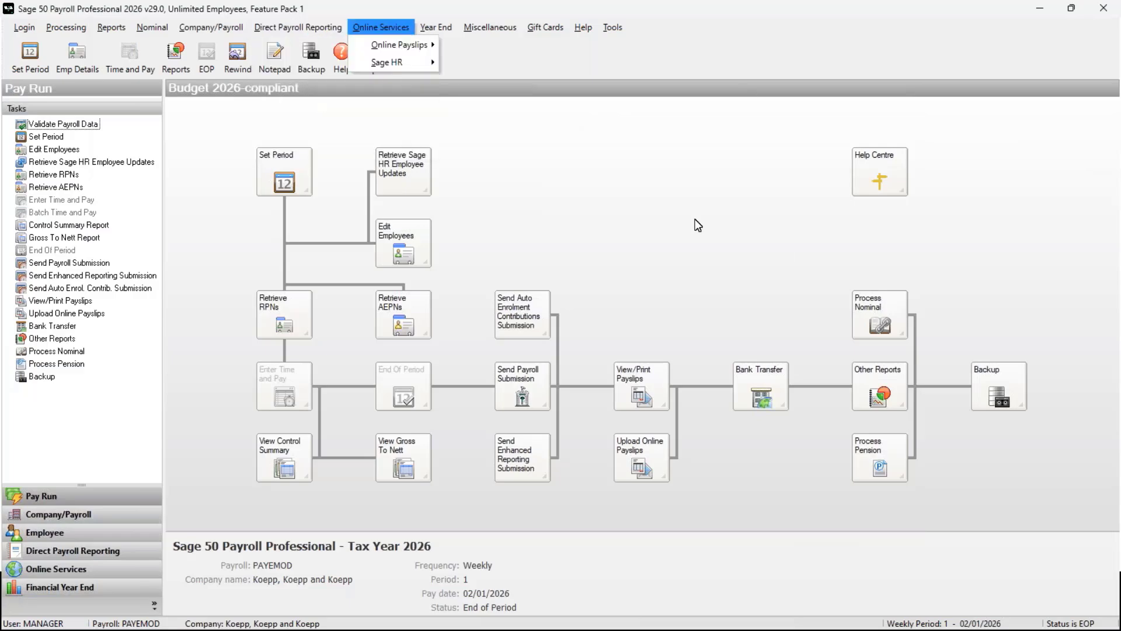
{"action": "left_click", "coordinate": [694, 207]}
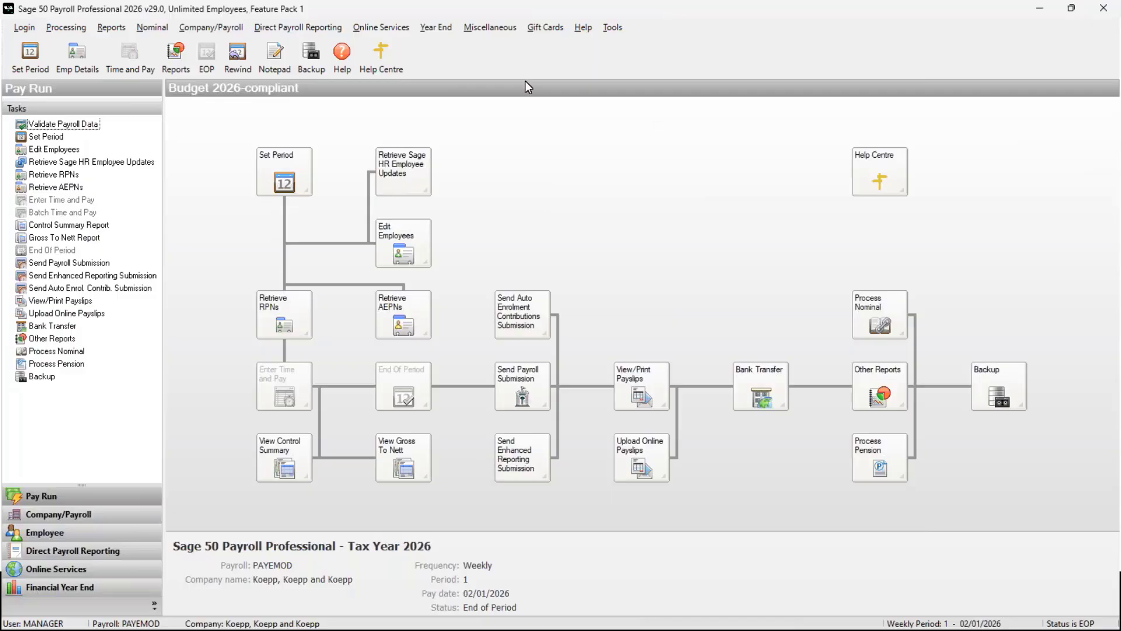
{"action": "left_click", "coordinate": [273, 30]}
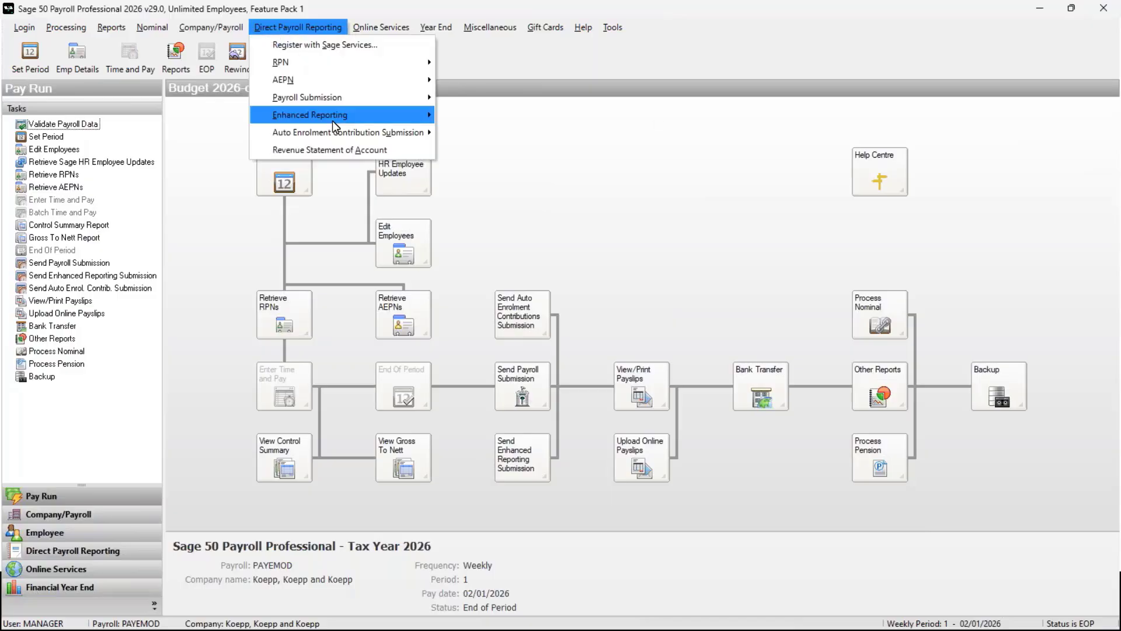
{"action": "mouse_move", "coordinate": [349, 132]}
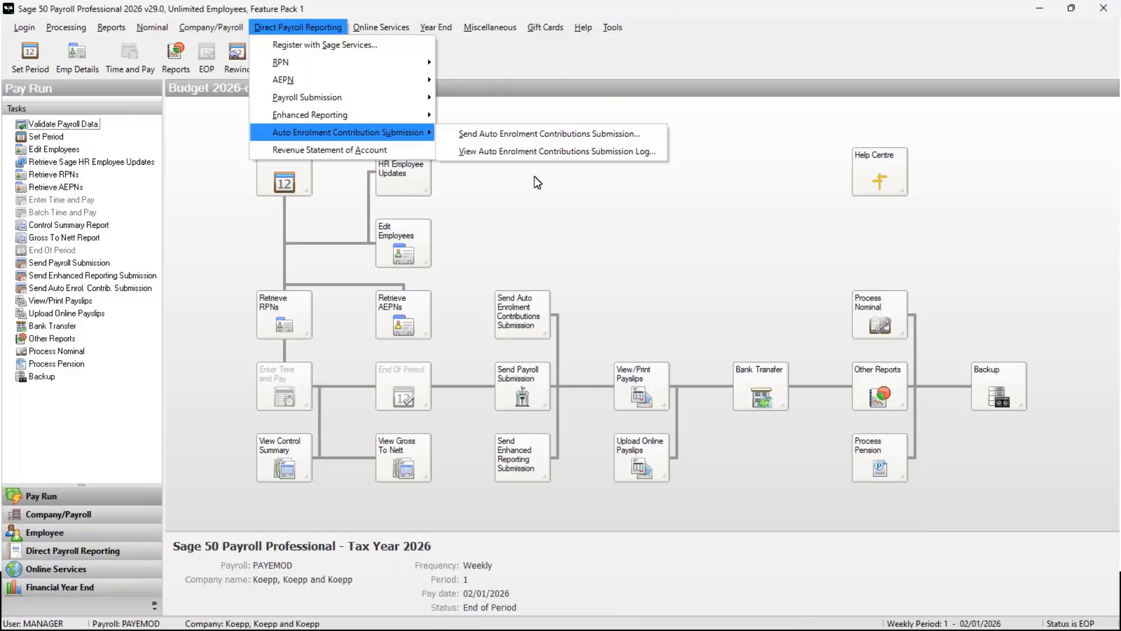
{"action": "left_click", "coordinate": [598, 153]}
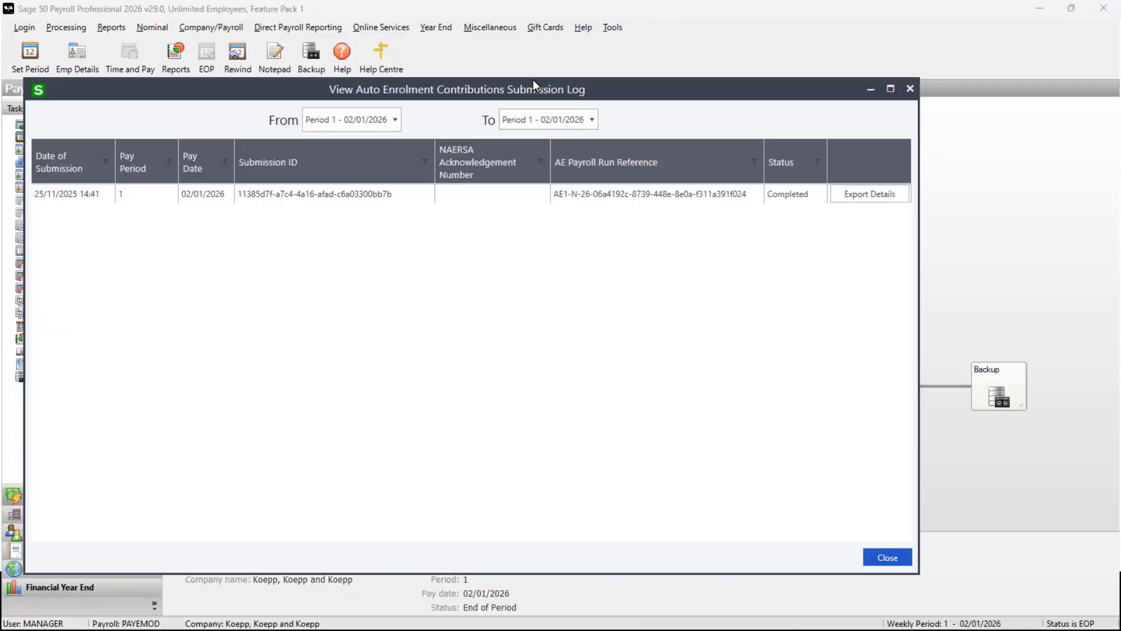
{"action": "left_click_drag", "start_coordinate": [533, 80], "coordinate": [629, 90]}
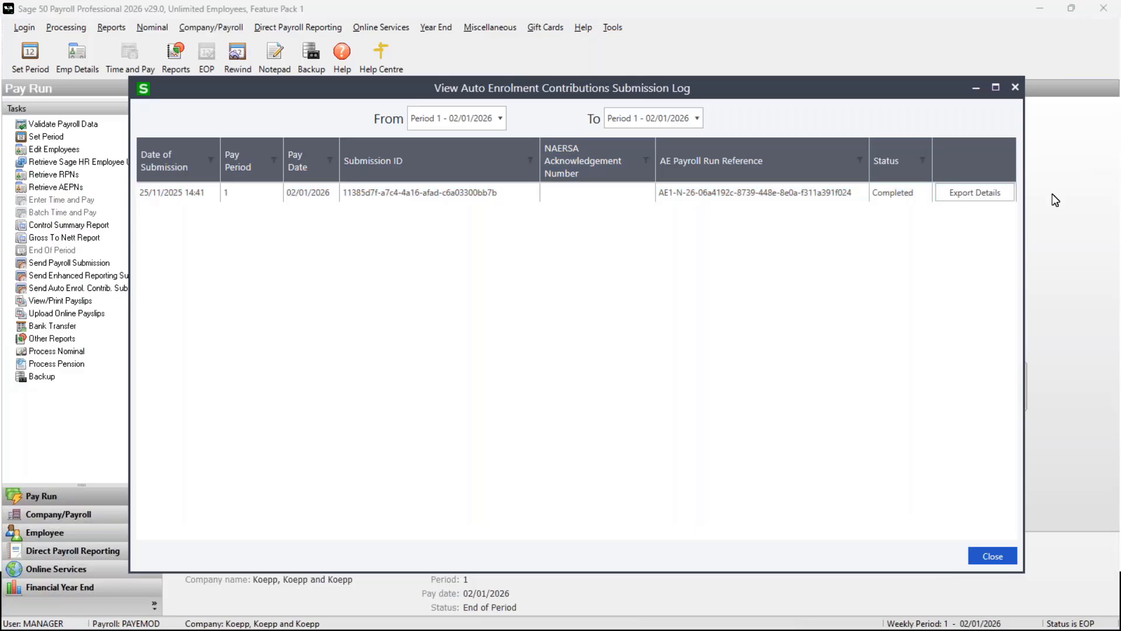
{"action": "left_click", "coordinate": [1016, 88]}
- Try to view the AEPN log, and dismiss the notice
{"action": "left_click", "coordinate": [301, 27]}
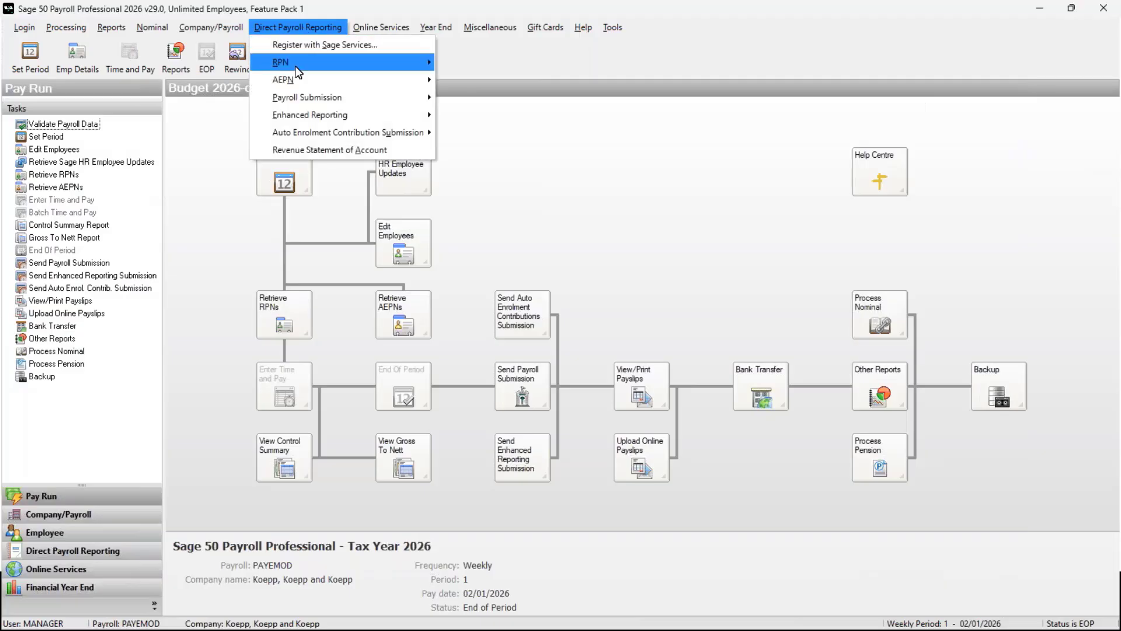
{"action": "mouse_move", "coordinate": [294, 81]}
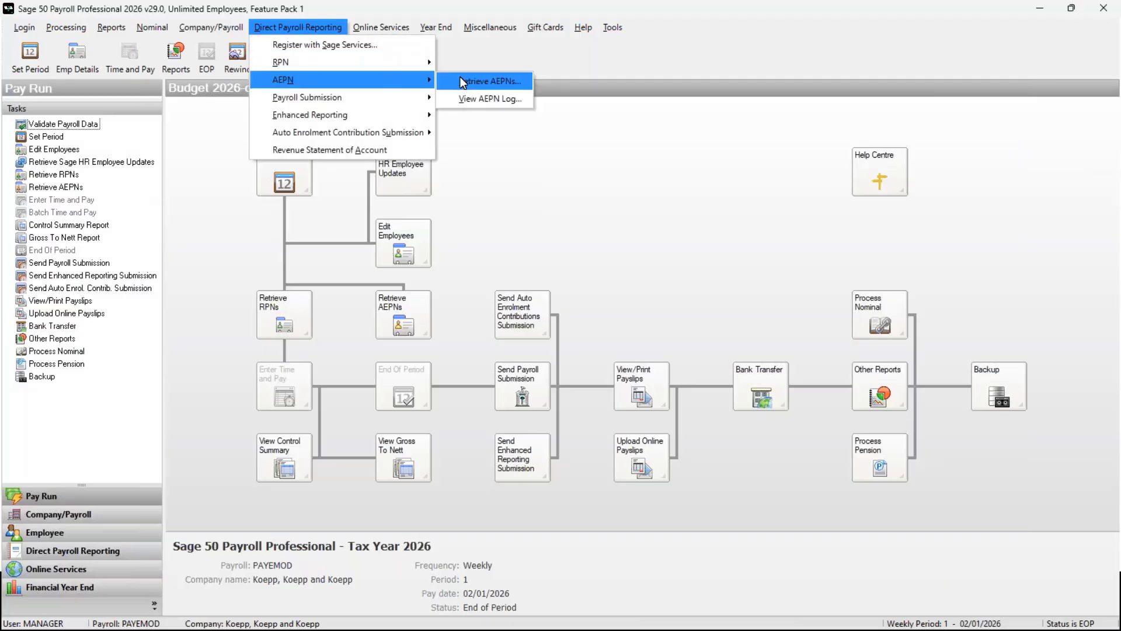
{"action": "left_click", "coordinate": [480, 98]}
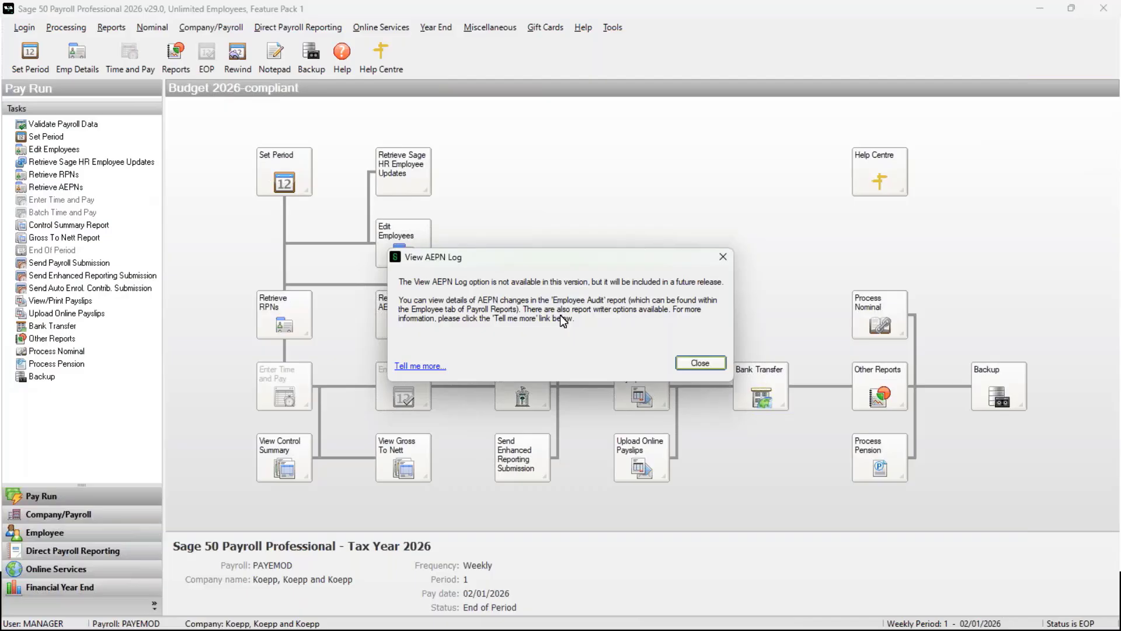
{"action": "left_click", "coordinate": [701, 363]}
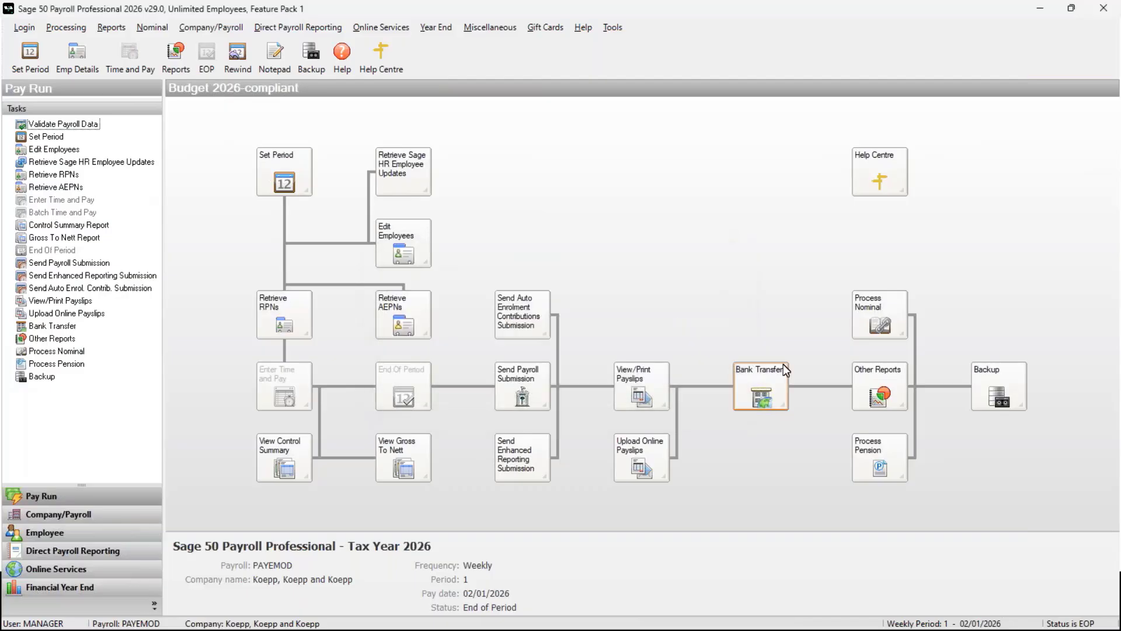
- Preview the Employee Audit report to examine the employees' AEPN changes, and close the reports without deleting the audit details
{"action": "left_click", "coordinate": [886, 380]}
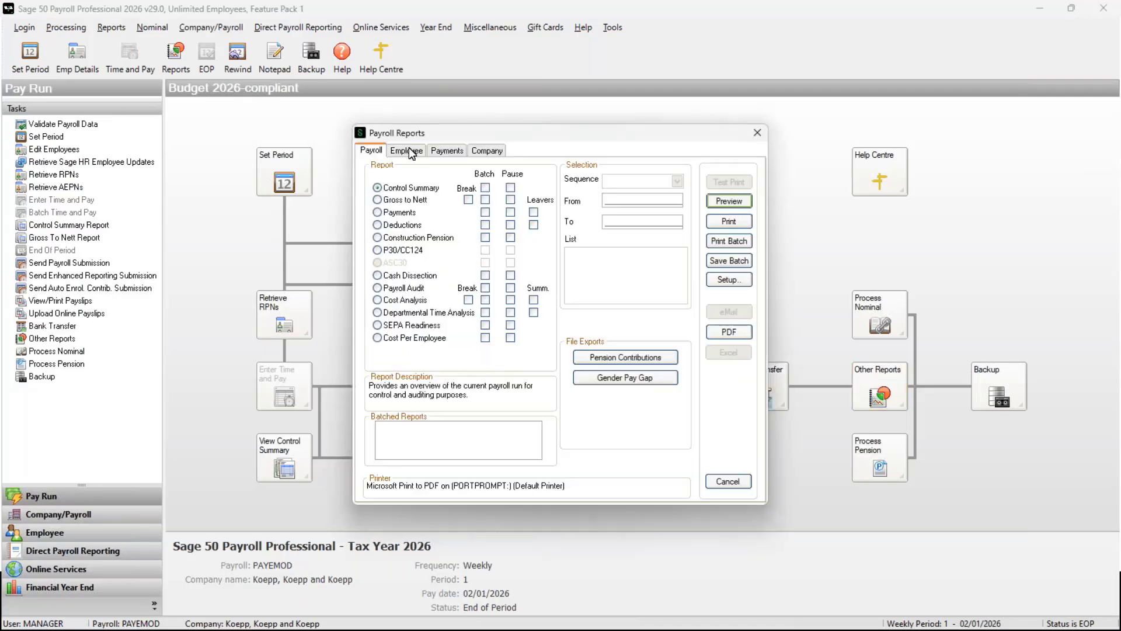
{"action": "left_click", "coordinate": [412, 155]}
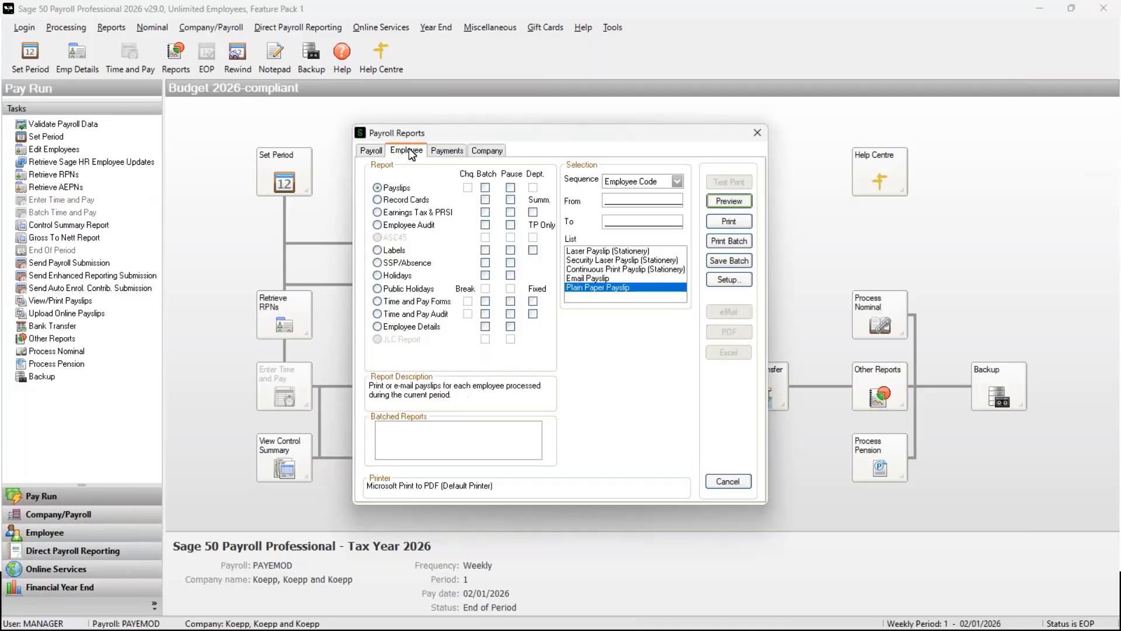
{"action": "left_click", "coordinate": [380, 225]}
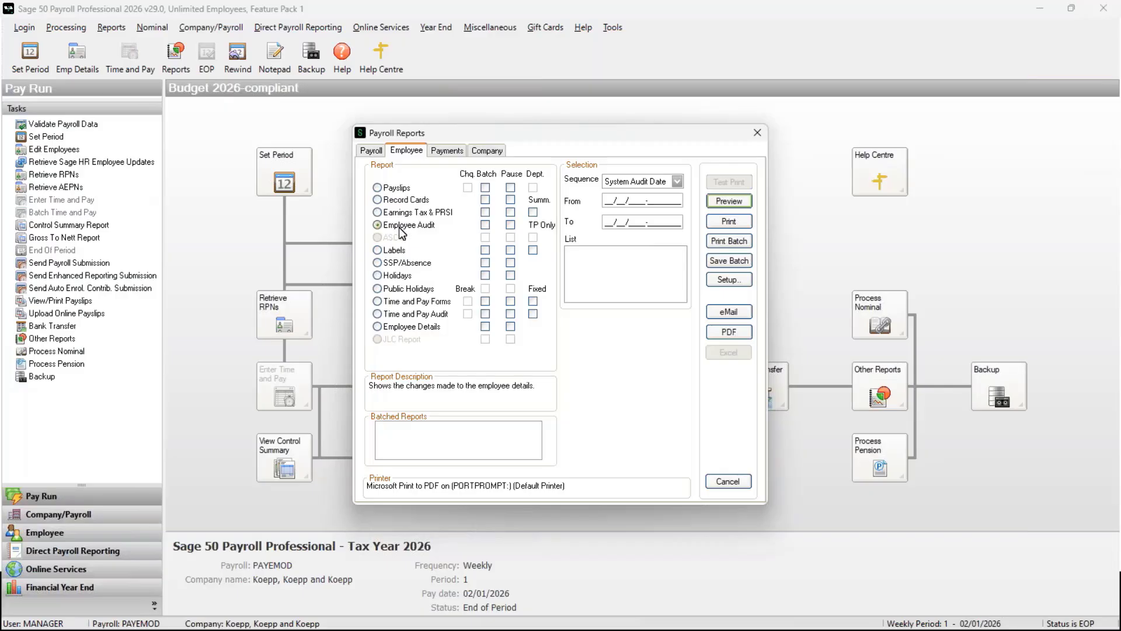
{"action": "left_click", "coordinate": [748, 198]}
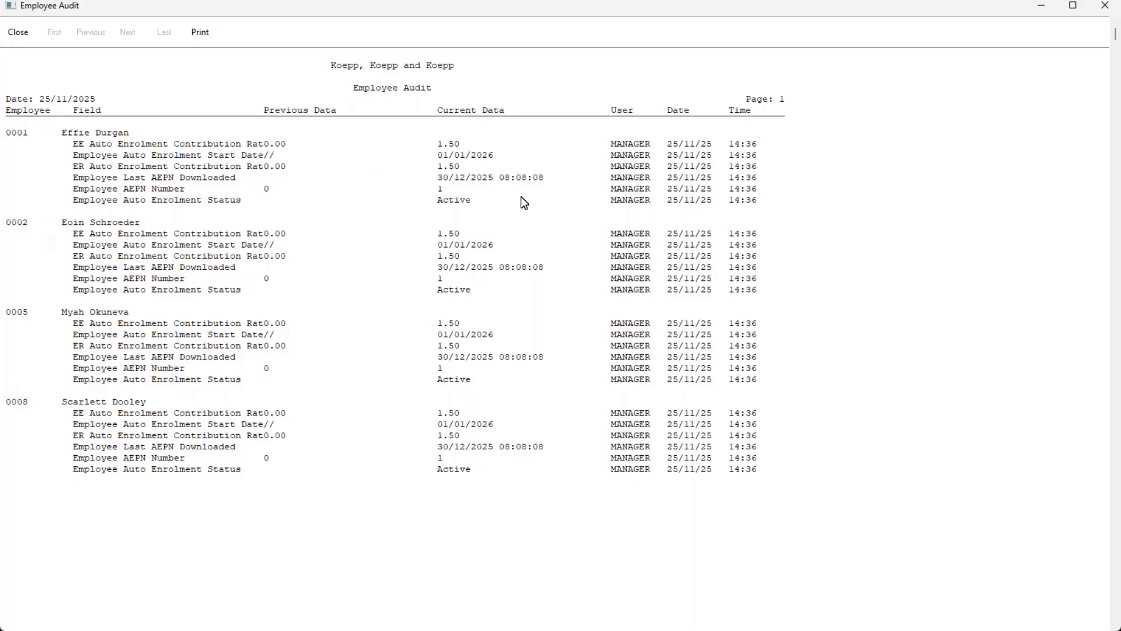
{"action": "left_click", "coordinate": [1103, 7]}
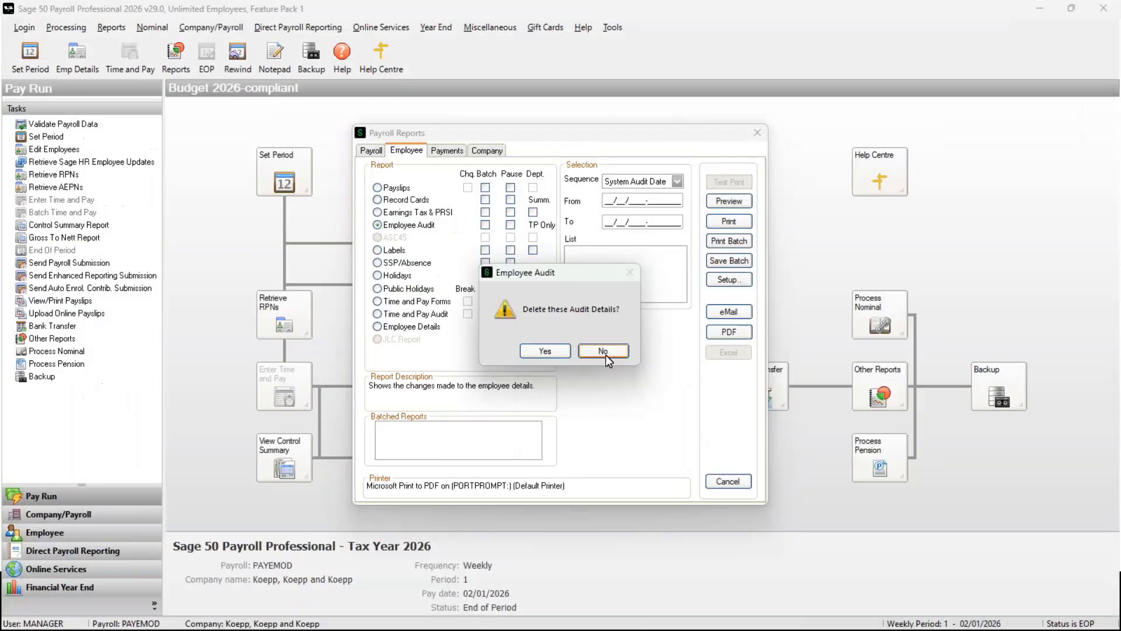
{"action": "left_click", "coordinate": [613, 351]}
{"action": "left_click", "coordinate": [757, 133]}
- Open the View AEPN Log option again
{"action": "left_click", "coordinate": [315, 28]}
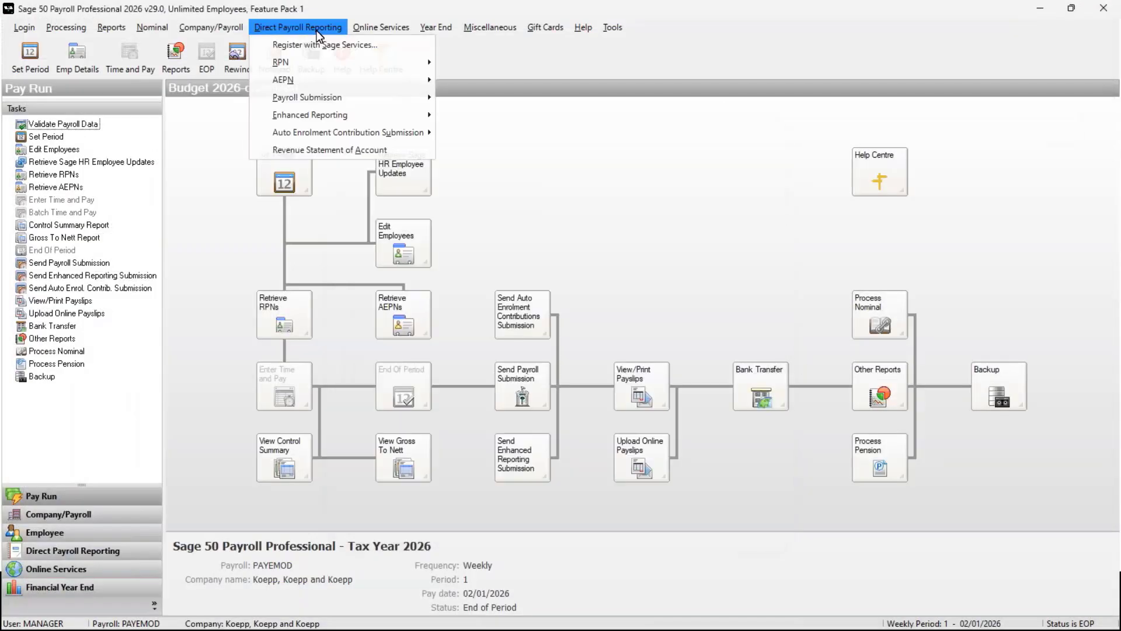
{"action": "mouse_move", "coordinate": [398, 85]}
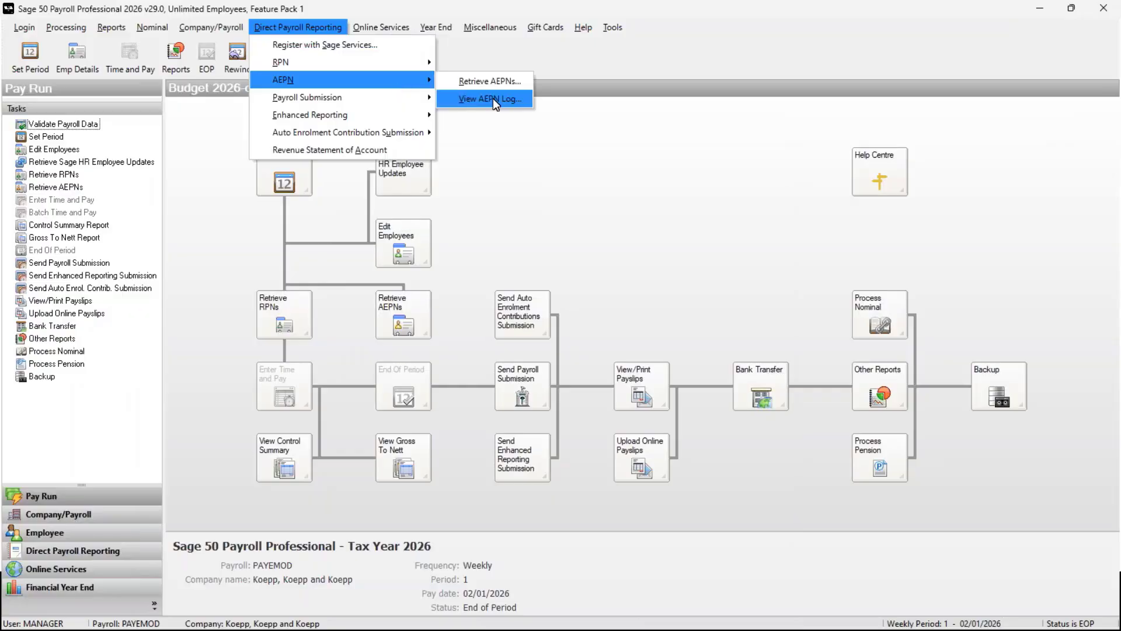
{"action": "left_click", "coordinate": [504, 99]}
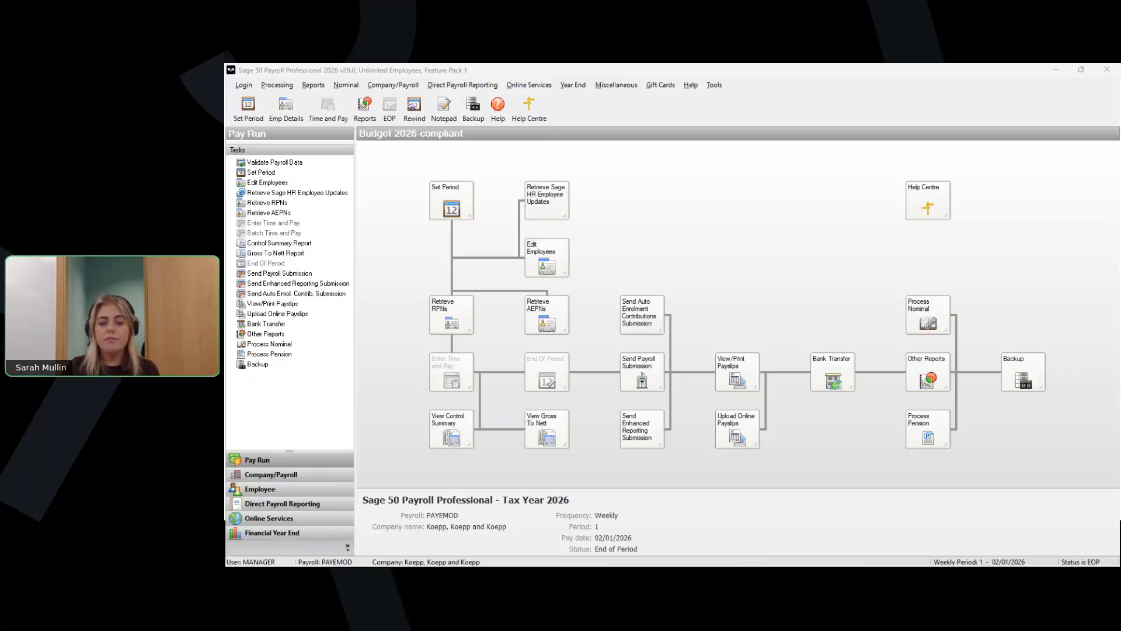
{"action": "key", "text": "Right"}
{"action": "key", "text": "Right"}
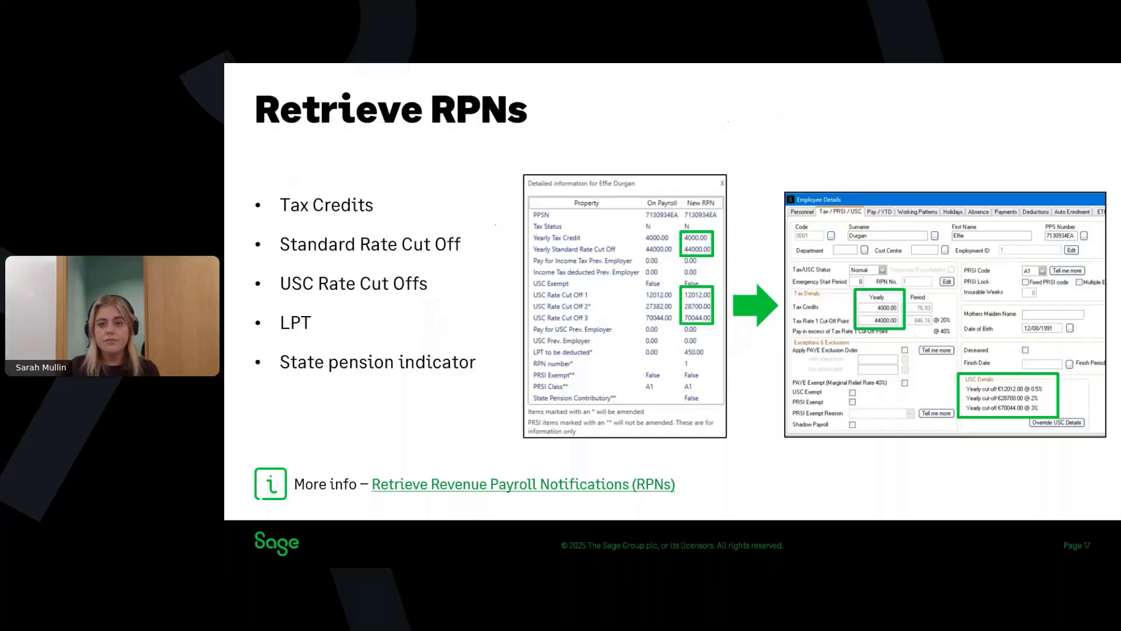